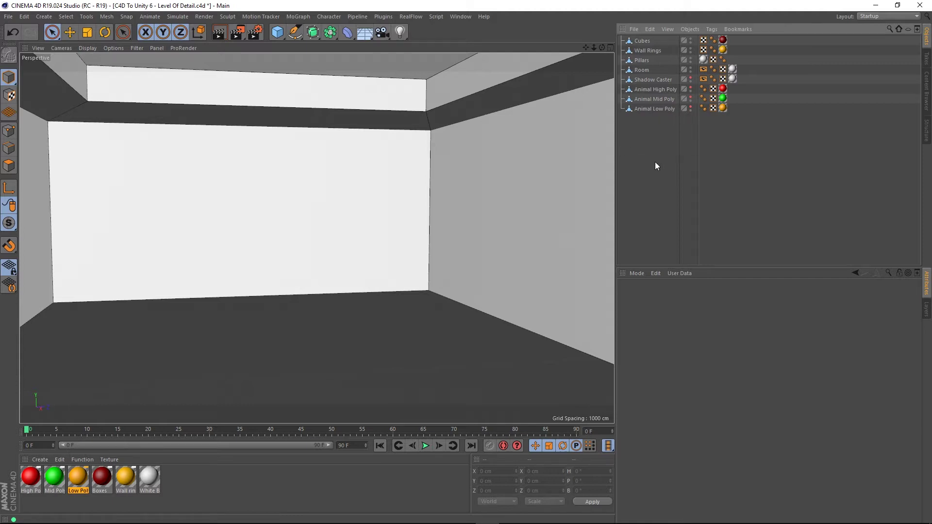
Orbit and zoom the viewport around the level's room, walls and pillars
scroll(351, 252, "down", 15)
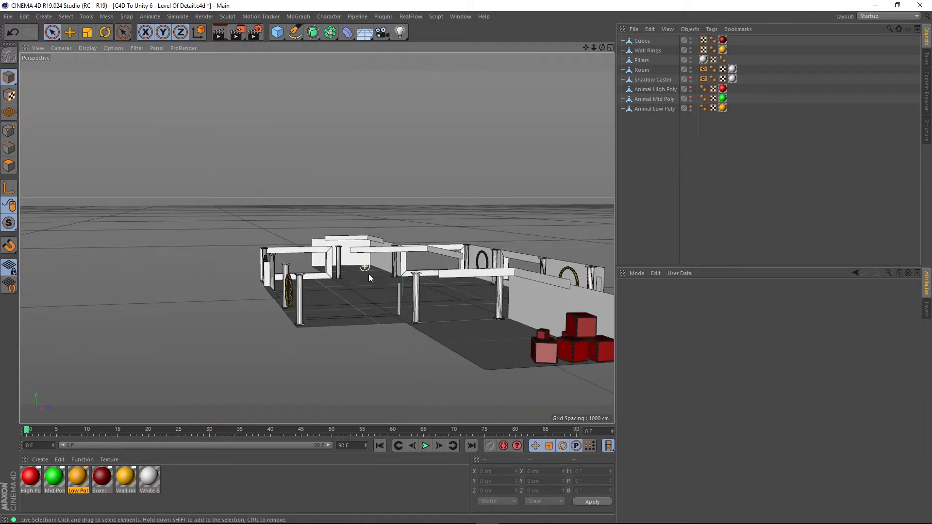
left_click_drag(356, 313, 397, 308, "alt")
scroll(396, 308, "up", 12)
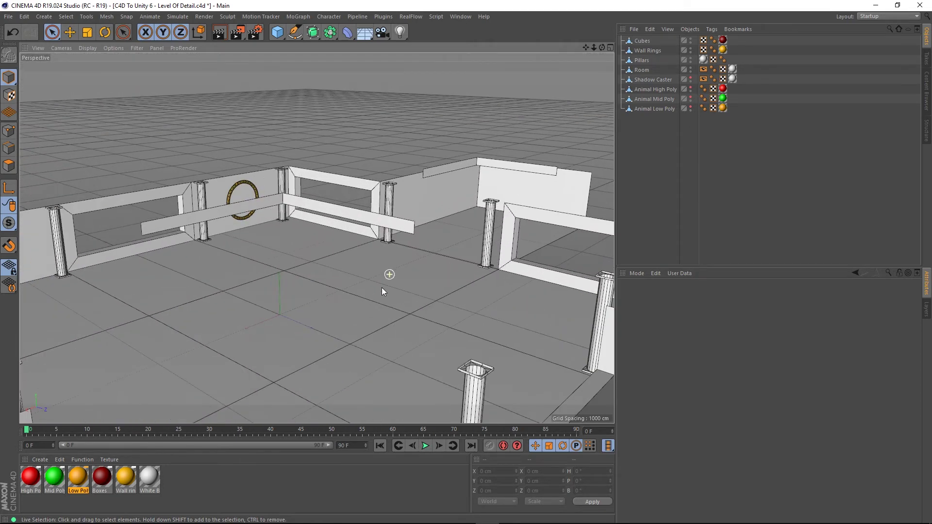
left_click_drag(394, 269, 331, 226, "alt")
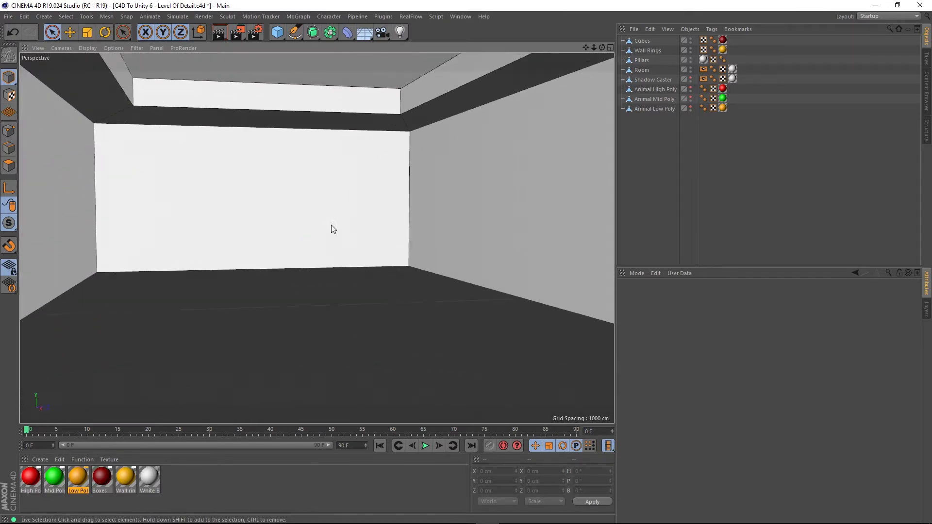
Show the orange Animal Low Poly head and orbit around it
left_click(690, 107)
left_click_drag(93, 285, 299, 176, "alt")
scroll(316, 230, "up", 3)
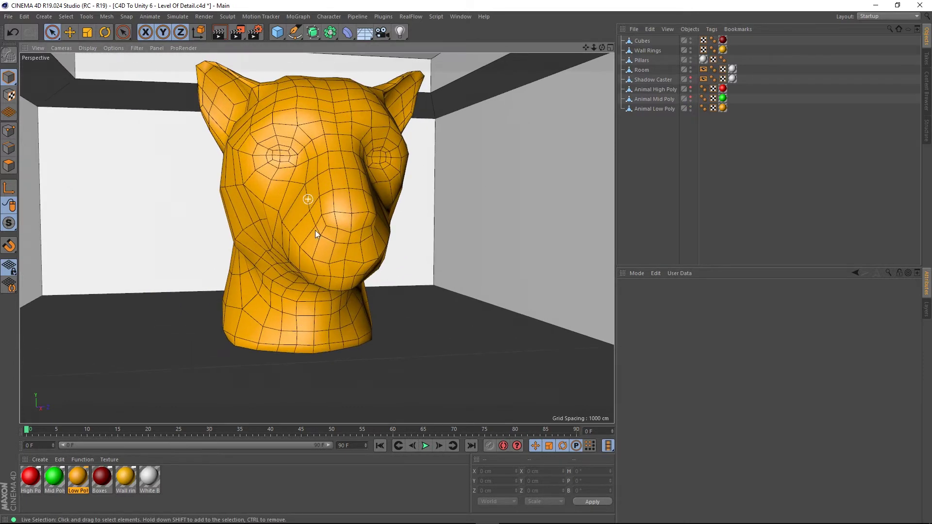
left_click_drag(316, 231, 278, 228, "alt")
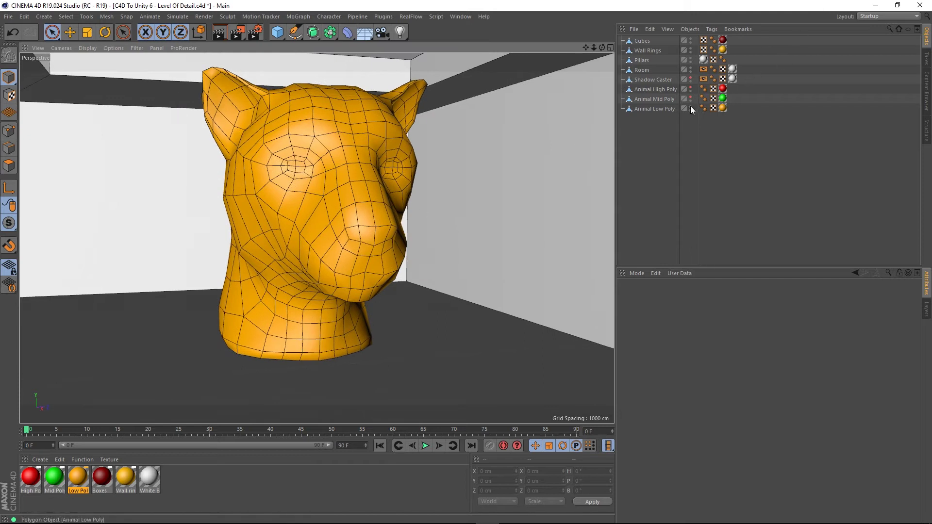
Swap from low-poly to mid-poly, then leave only the red Animal High Poly head visible
left_click(690, 108)
left_click(691, 99)
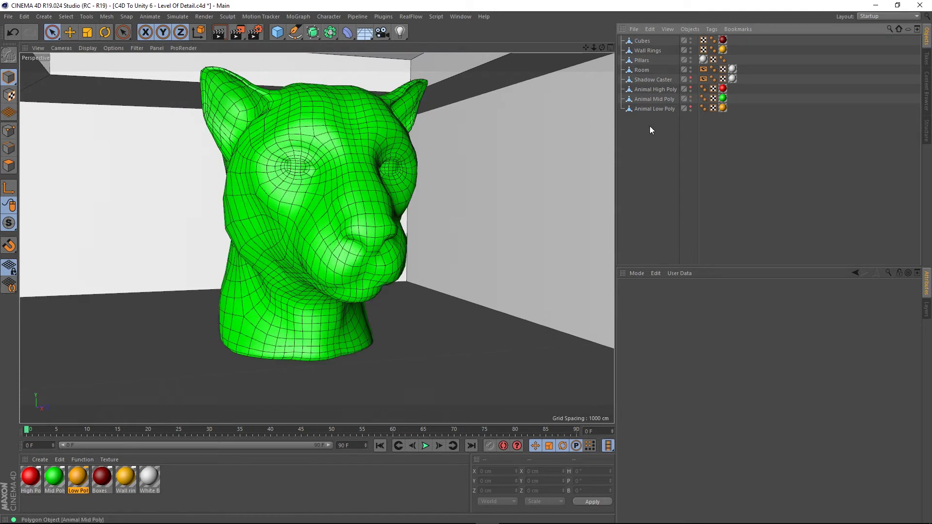
left_click(690, 98)
left_click(690, 89)
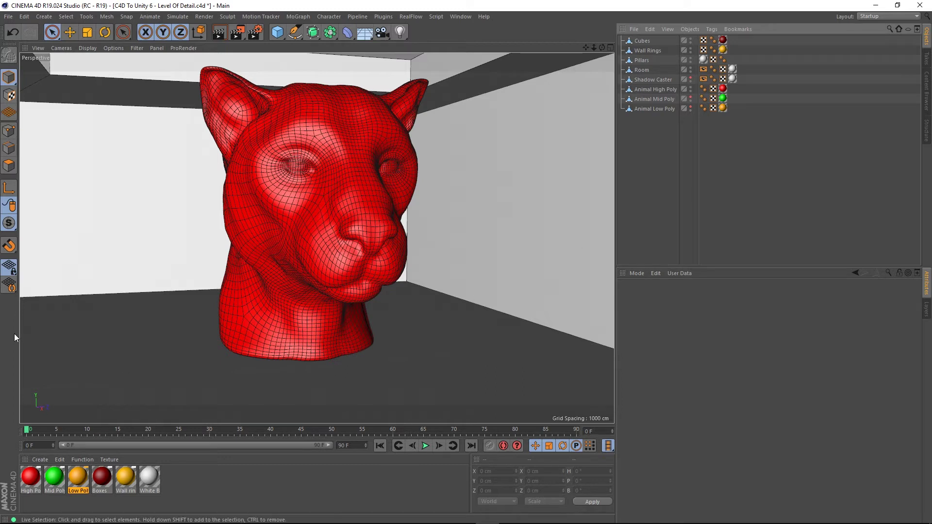
Orbit and dolly from the red head front-on along the room's outer wall
left_click_drag(346, 230, 326, 231, "alt")
scroll(359, 218, "down", 10)
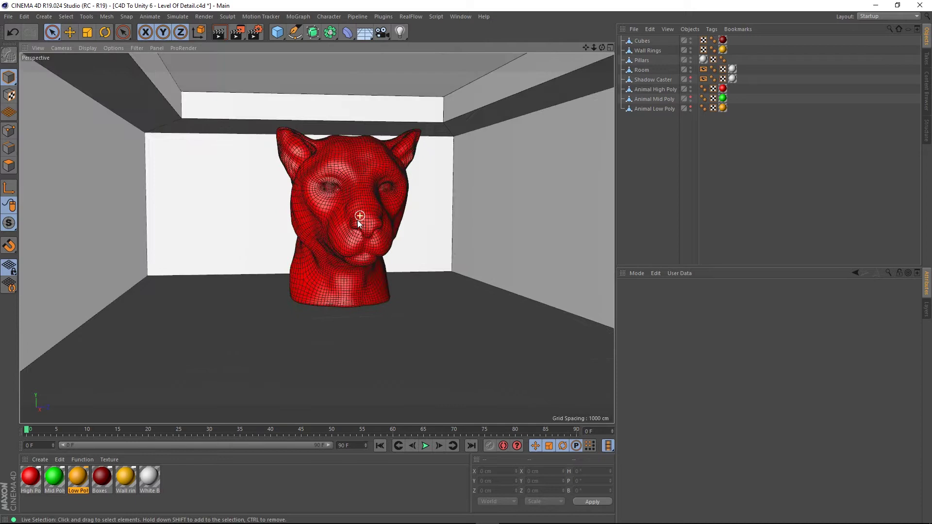
scroll(332, 237, "up", 10)
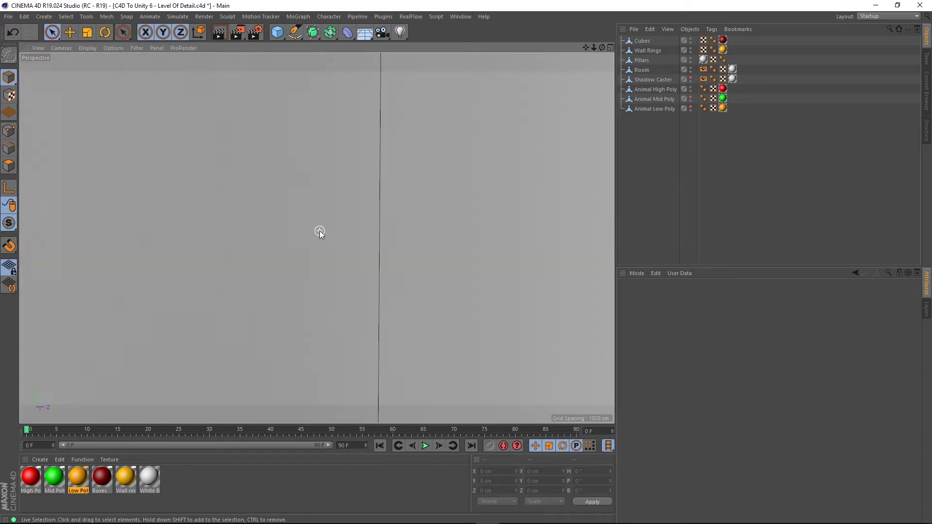
mouse_move(318, 231)
left_mouse_down("alt")
mouse_move(340, 235)
mouse_move(329, 243)
left_mouse_up("alt")
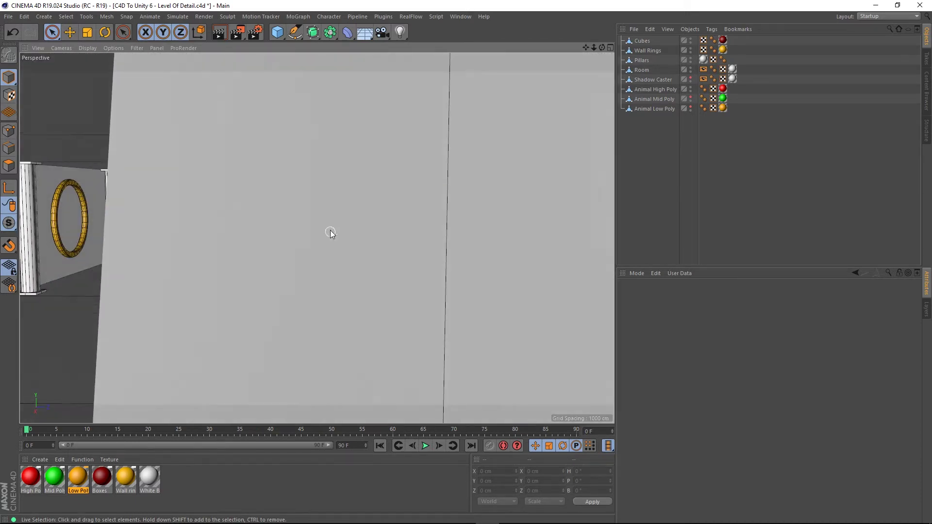
scroll(329, 233, "up", 10)
scroll(331, 218, "down", 5)
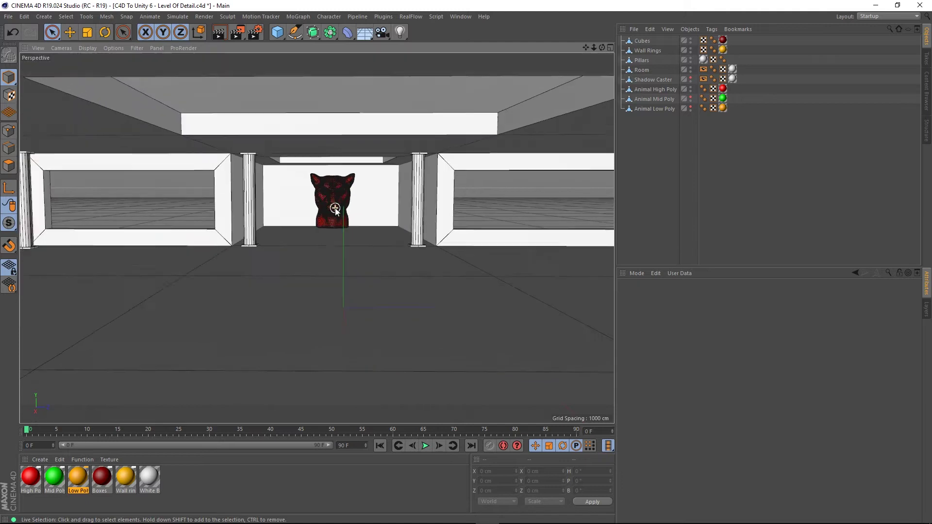
Hide High Poly, show the green Mid Poly head from far down the hall, then hide it
left_click(691, 88)
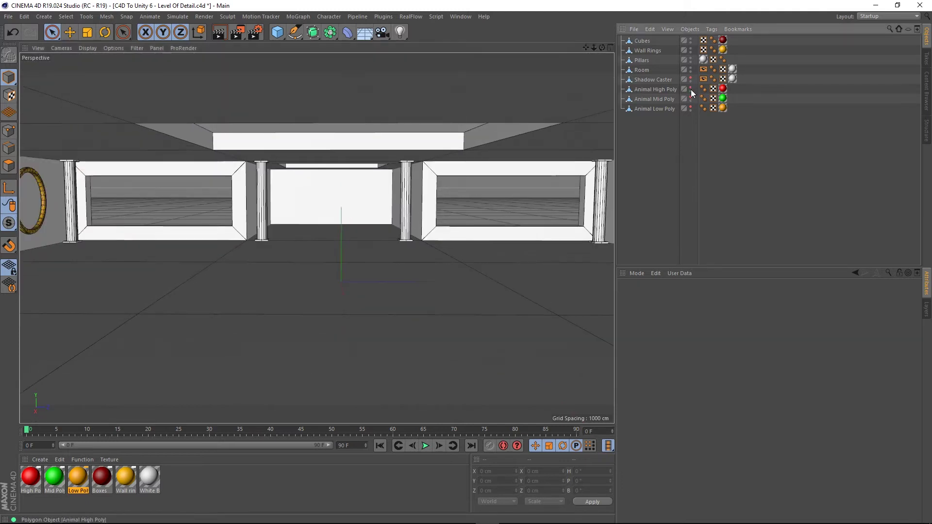
left_click(691, 98)
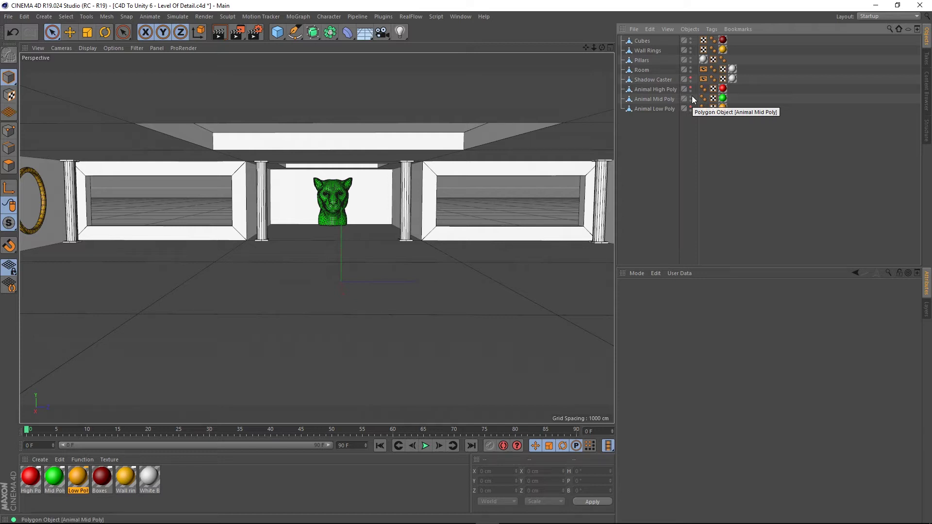
scroll(353, 203, "up", 5)
scroll(351, 211, "up", 2)
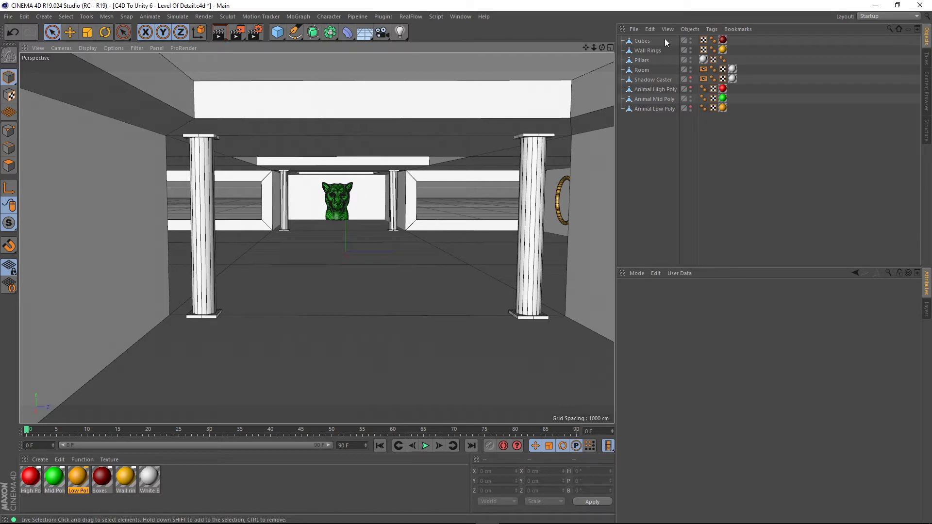
left_click(690, 107)
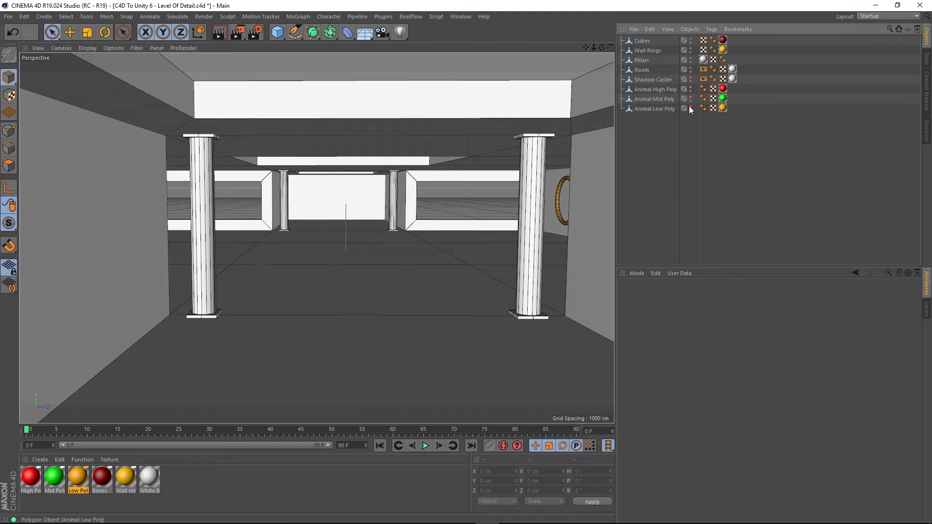
Turn Animal Low Poly's visibility back on and zoom in around the orange head
left_click(690, 107)
left_click(689, 108)
left_click(689, 107)
scroll(310, 203, "up", 6)
scroll(311, 203, "up", 8)
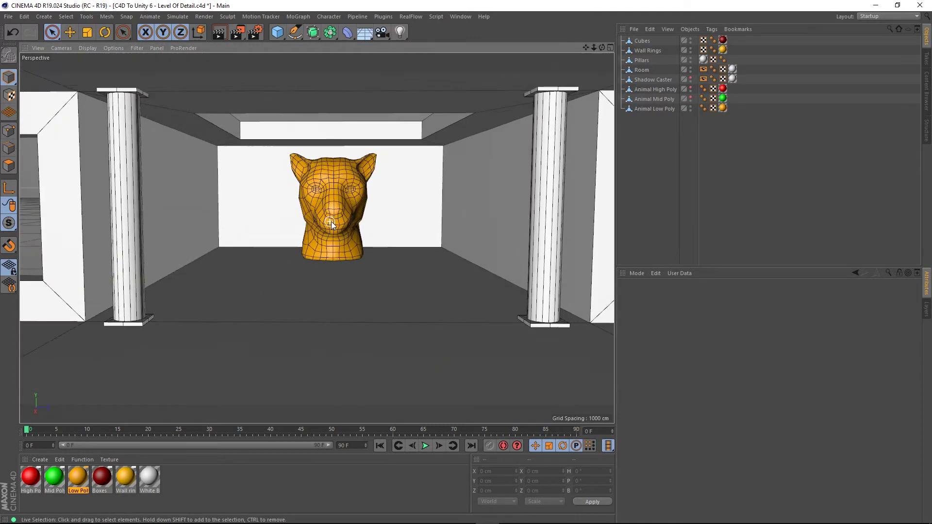
left_click_drag(357, 194, 375, 192, "alt")
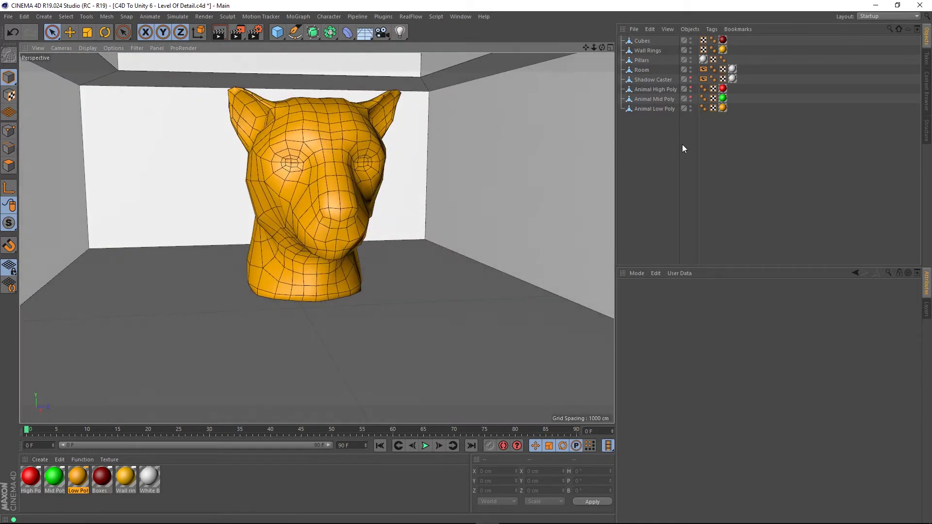
Also show Animal Mid Poly and High Poly, overlapping, and pan the head lower in view
left_click(690, 98)
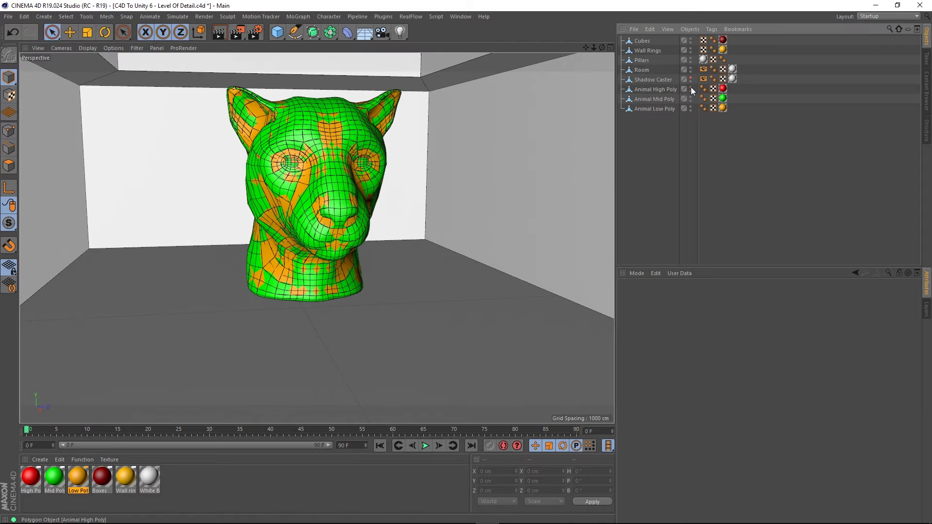
left_click(690, 89)
scroll(318, 189, "up", 2)
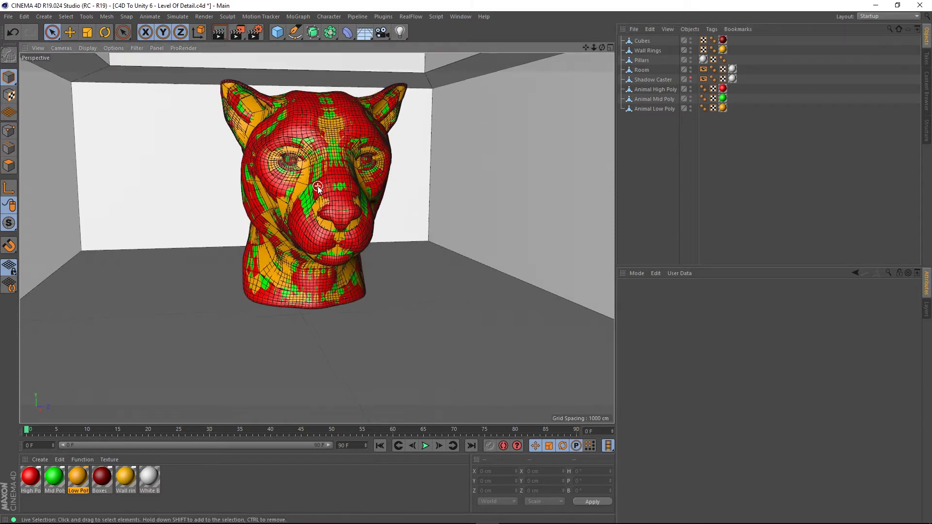
middle_click_drag(318, 188, 334, 245, "alt")
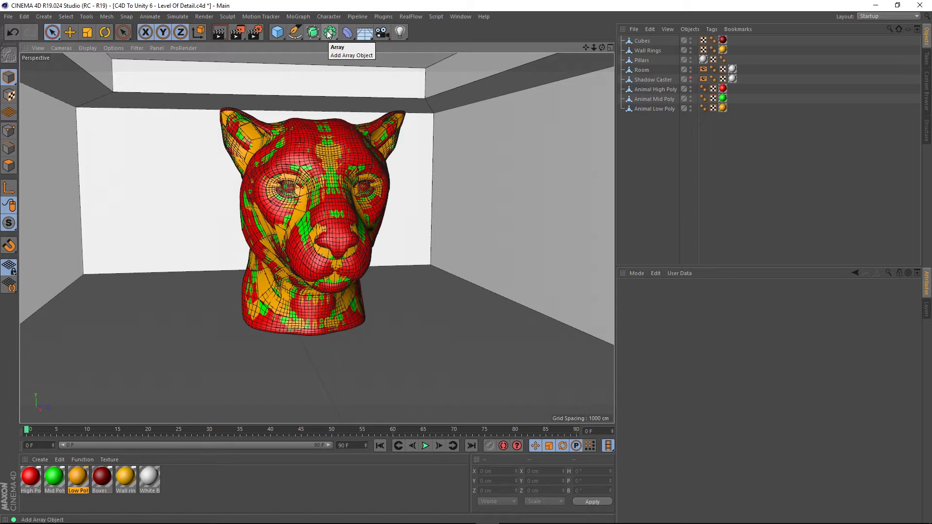
Wrap Animal High Poly in a new LOD object, add Mid and Low Poly as levels, and select LOD
left_click(642, 91)
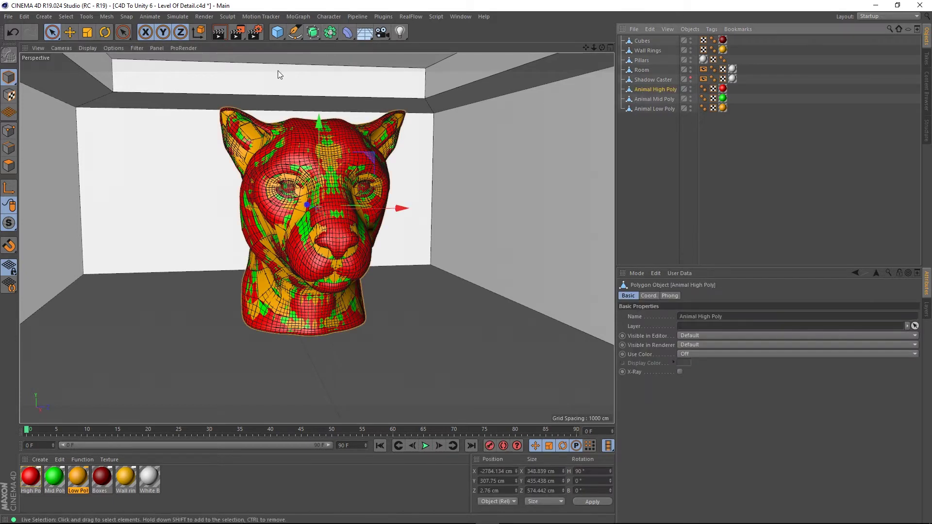
left_click(331, 34)
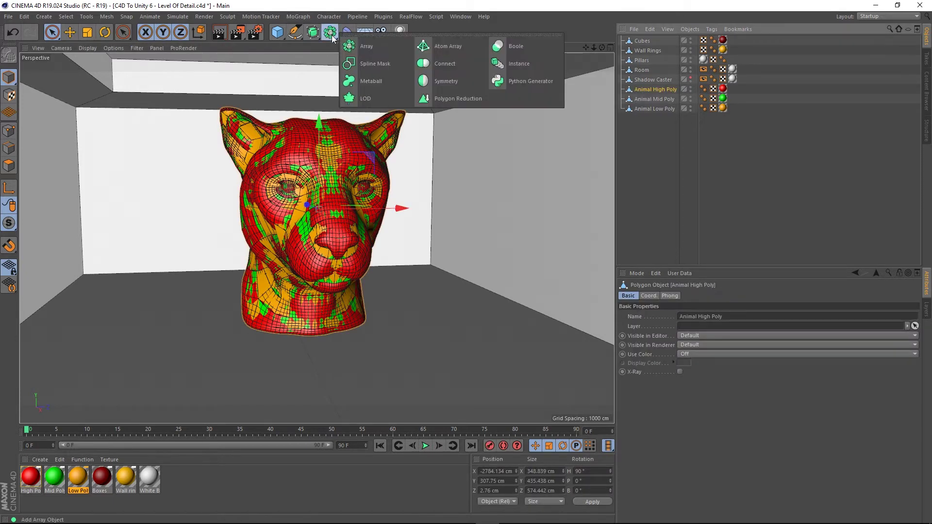
left_click(366, 99)
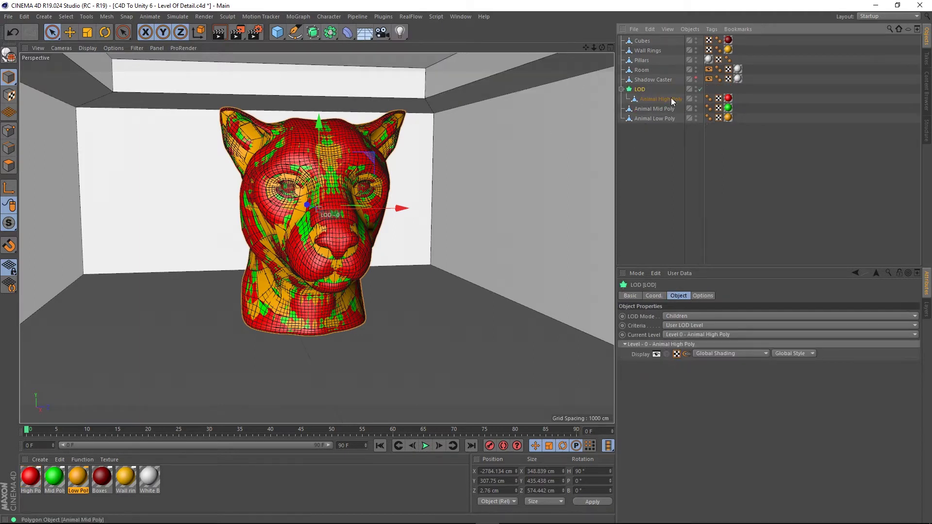
left_click_drag(651, 110, 657, 113)
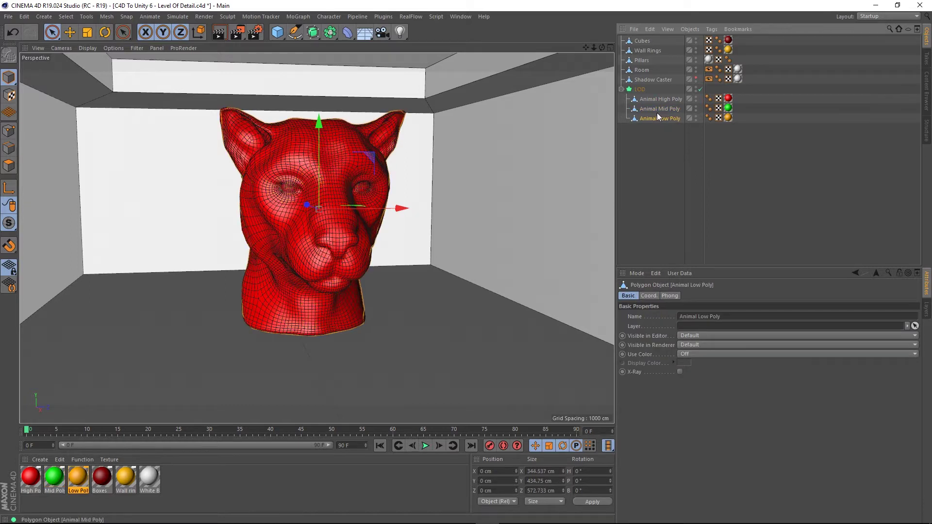
left_click(640, 90)
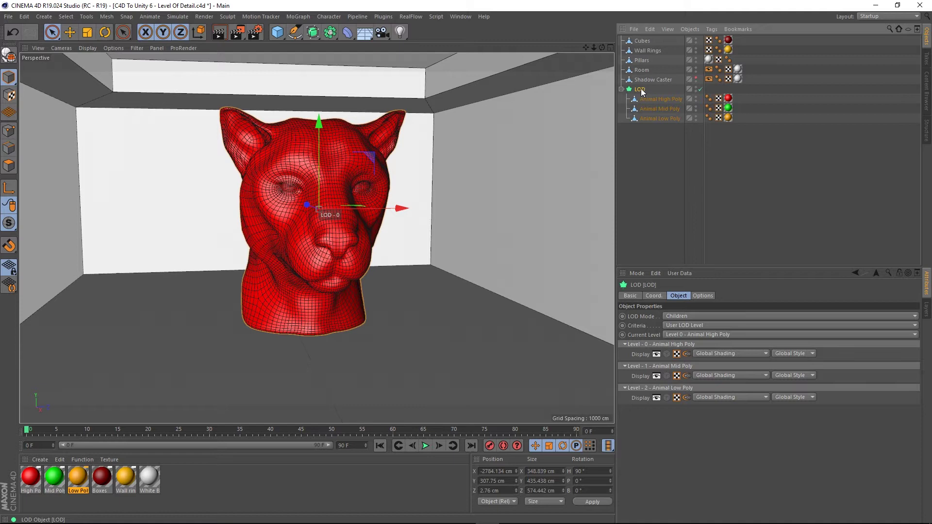
Set the LOD object's criteria to vertical screen size
left_click(675, 326)
left_click(696, 365)
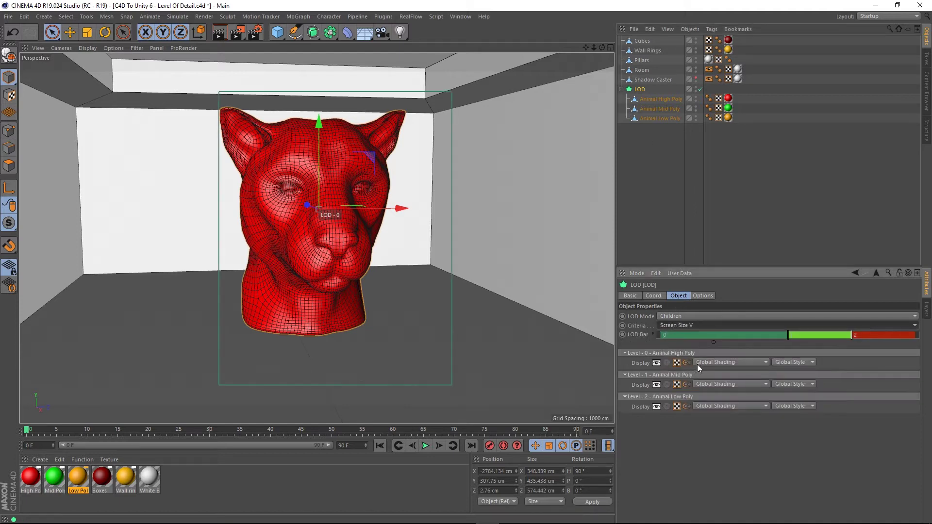
scroll(315, 257, "down", 5)
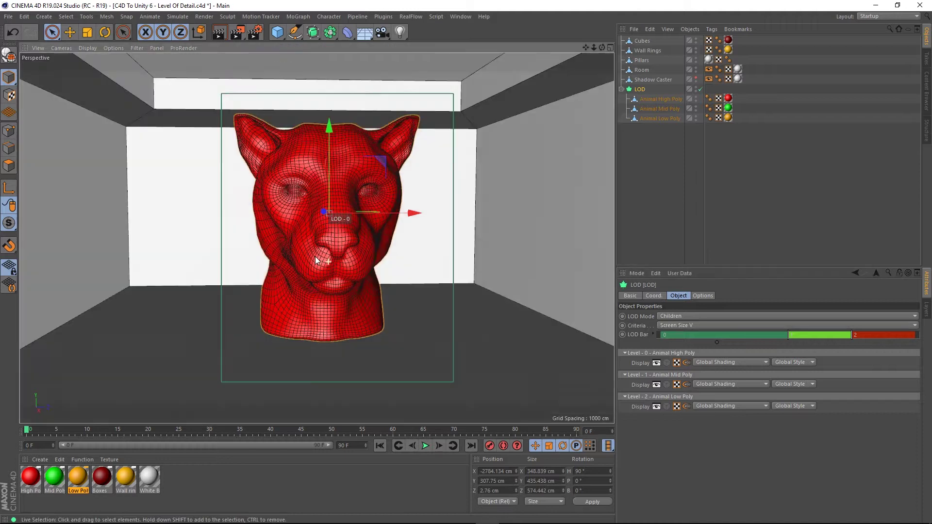
mouse_move(319, 264)
left_mouse_down("alt")
mouse_move(310, 260)
mouse_move(328, 260)
left_mouse_up("alt")
Zoom the viewport in and out to watch the heads switch by camera distance
scroll(348, 258, "up", 3)
scroll(339, 254, "down", 4)
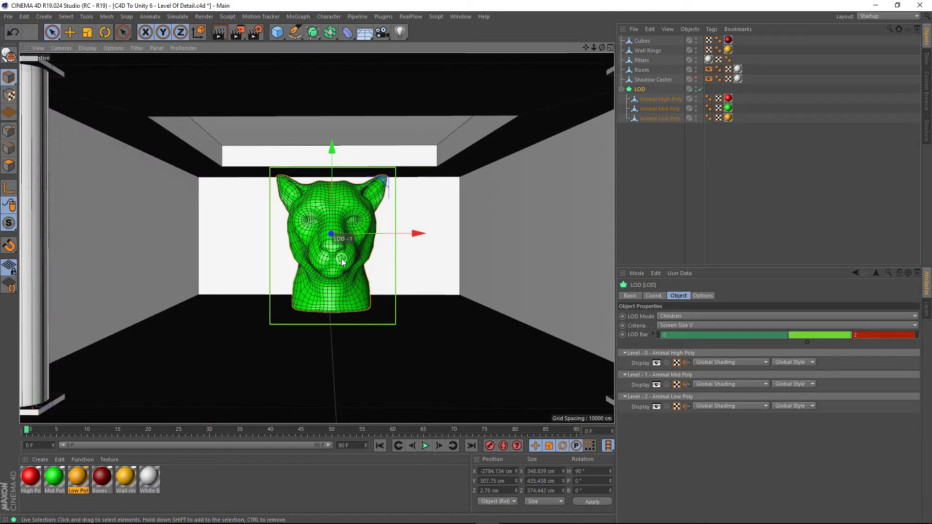
scroll(343, 262, "down", 5)
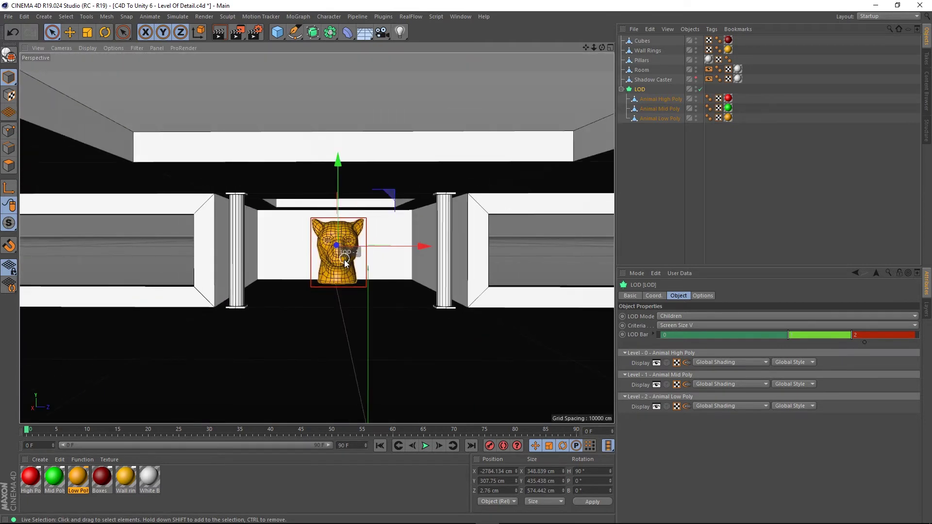
scroll(340, 262, "down", 2)
scroll(344, 260, "up", 6)
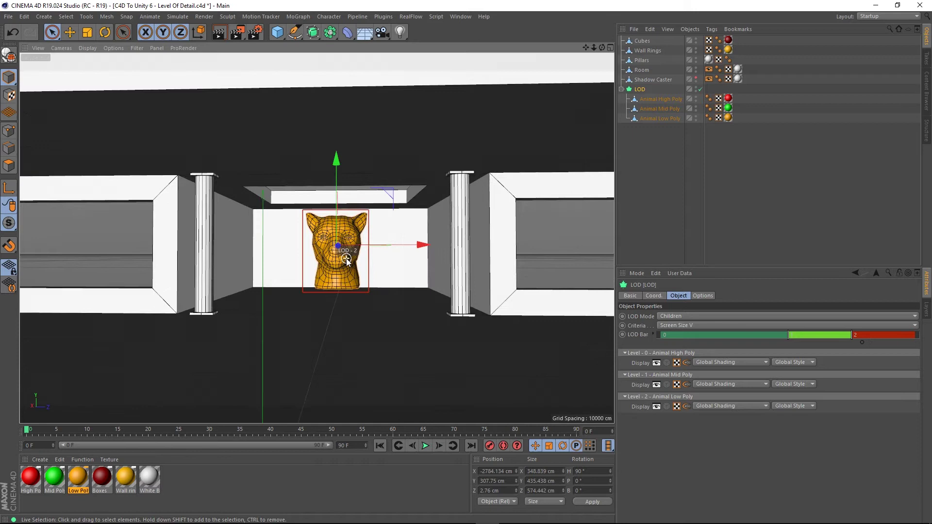
scroll(346, 258, "up", 6)
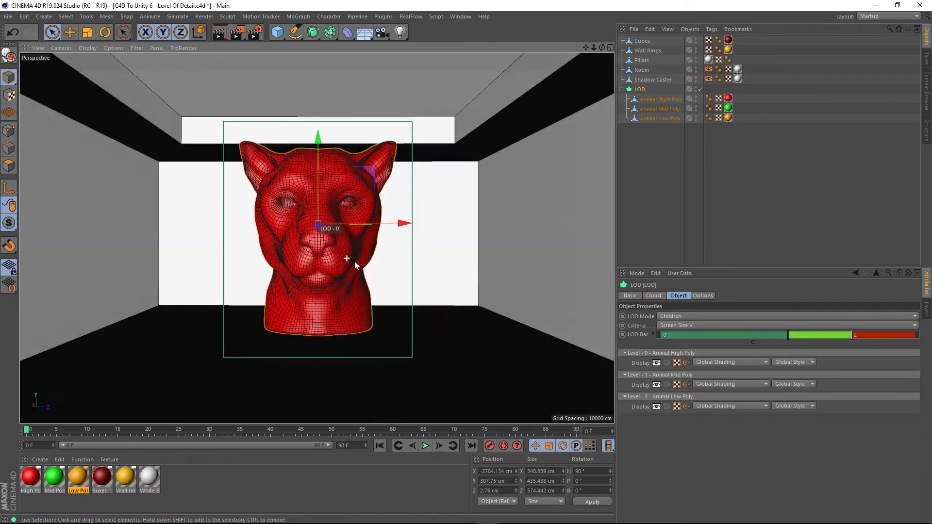
scroll(296, 255, "up", 3)
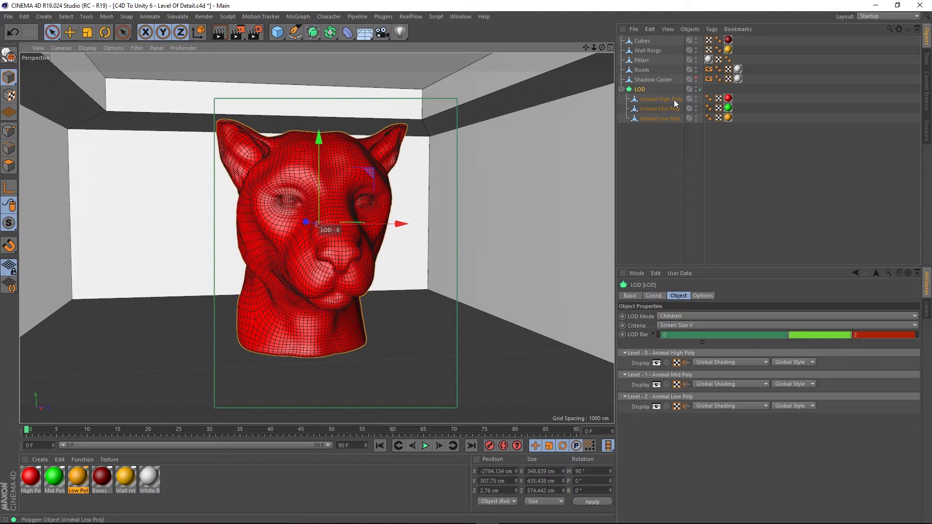
Select Animal High Poly, then zoom out and back to see red, green and orange heads swap
left_click(654, 99)
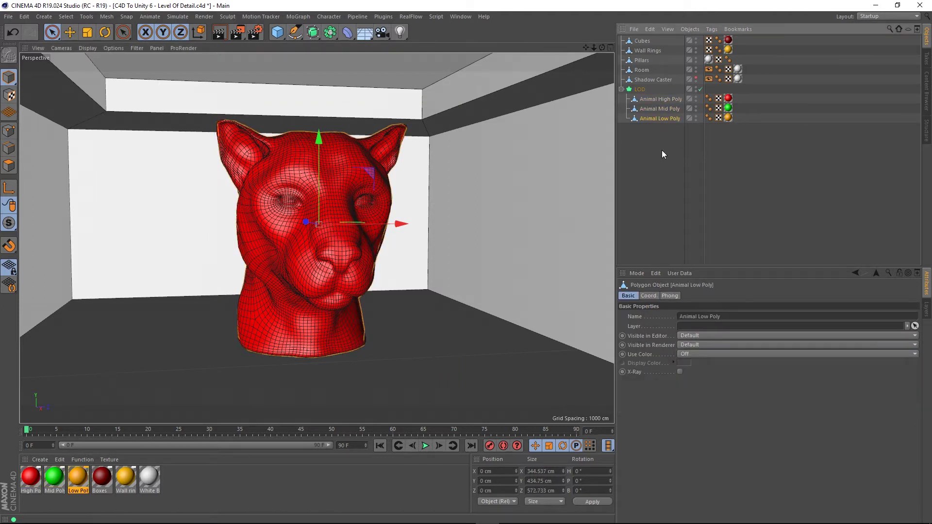
left_click(672, 178)
left_click(651, 100)
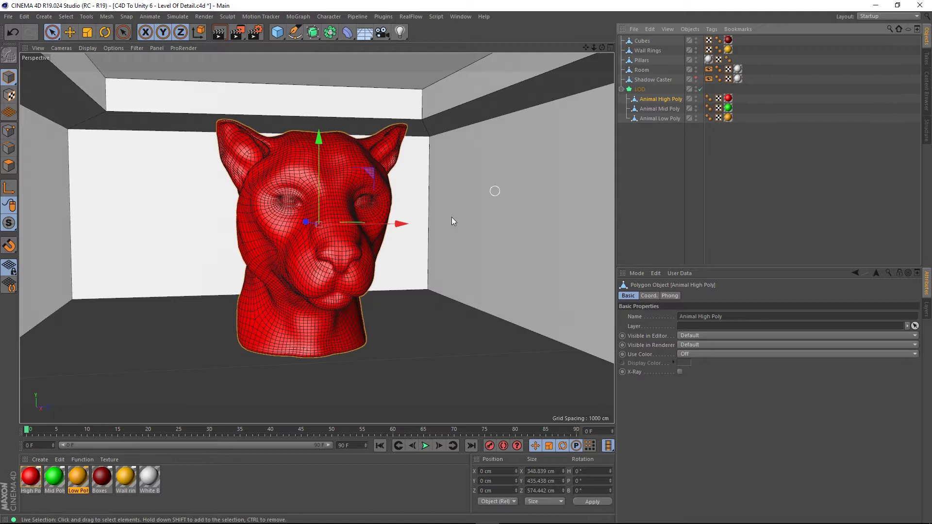
scroll(354, 289, "down", 10)
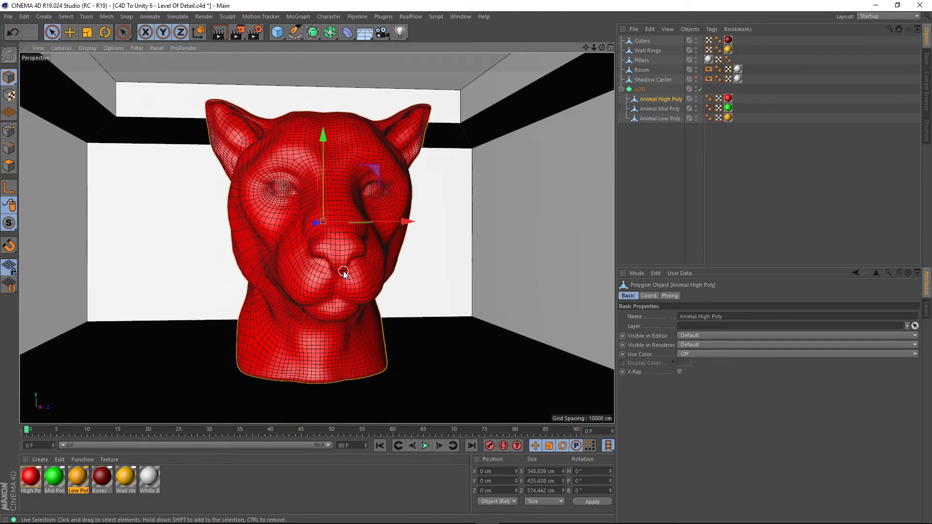
scroll(348, 281, "down", 10)
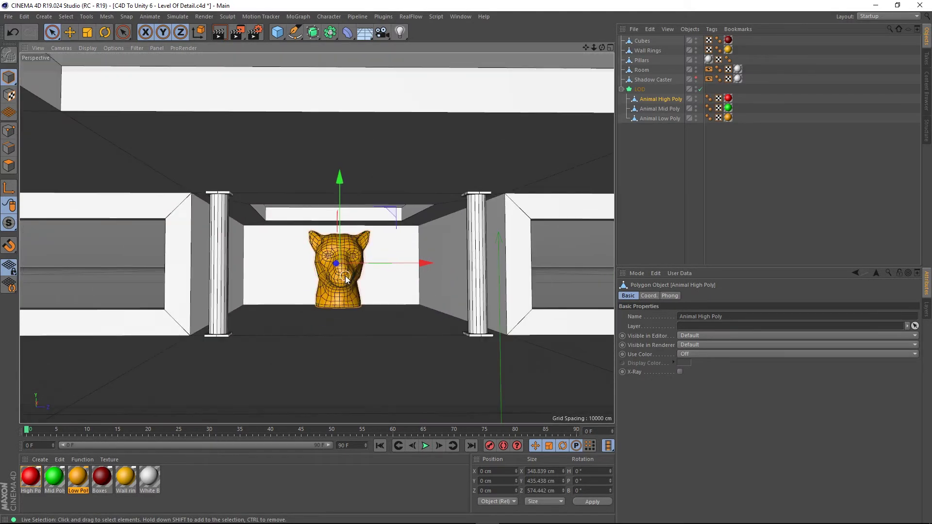
scroll(350, 278, "down", 5)
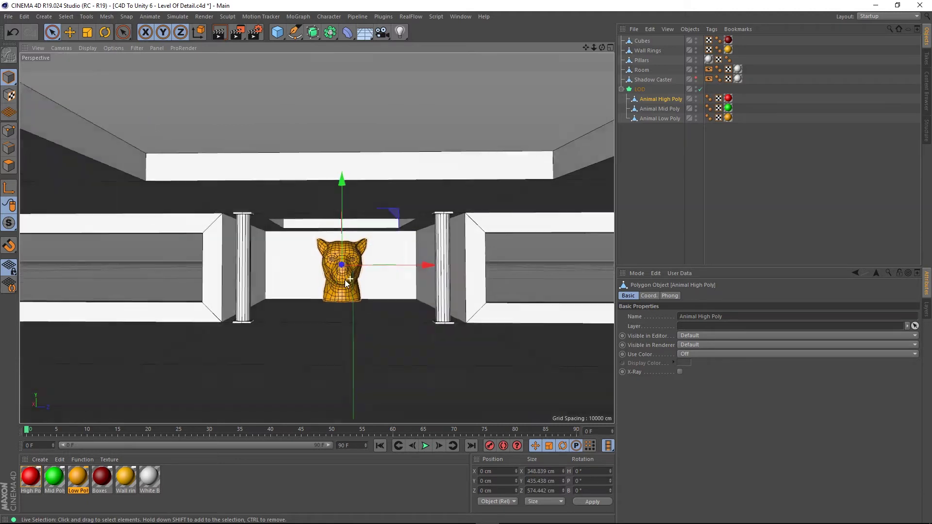
scroll(348, 272, "up", 15)
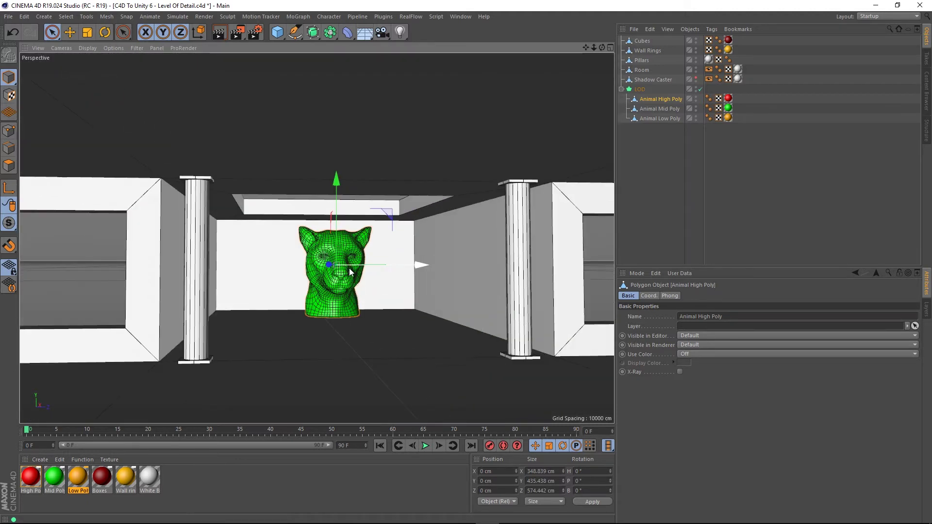
scroll(349, 272, "up", 3)
left_click_drag(350, 266, 330, 255, "alt")
scroll(332, 277, "up", 2)
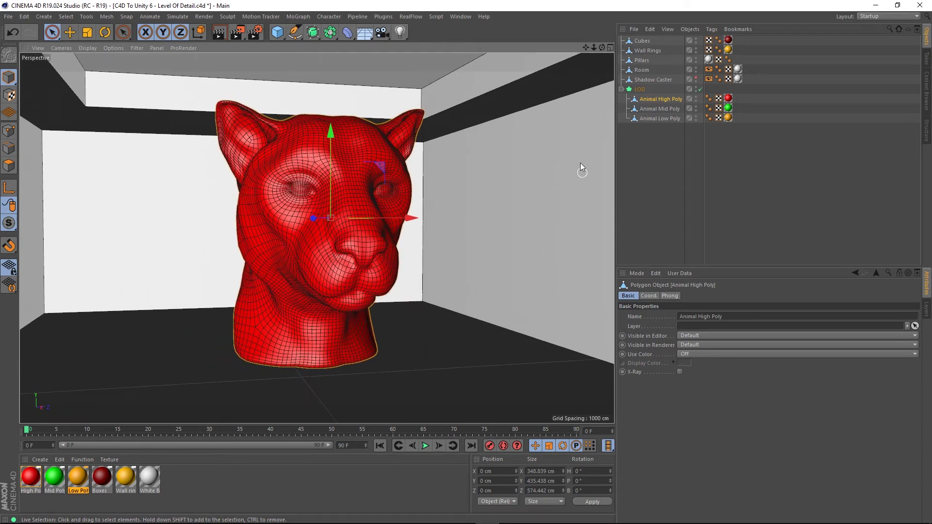
Select the LOD object, then go to Unity and turn the scene view toward the larger room
left_click(640, 90)
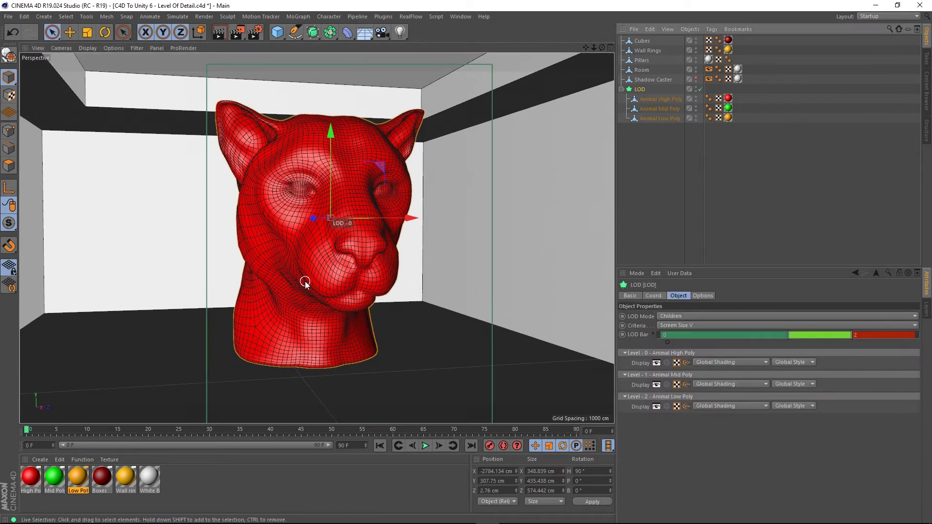
left_click(512, 514)
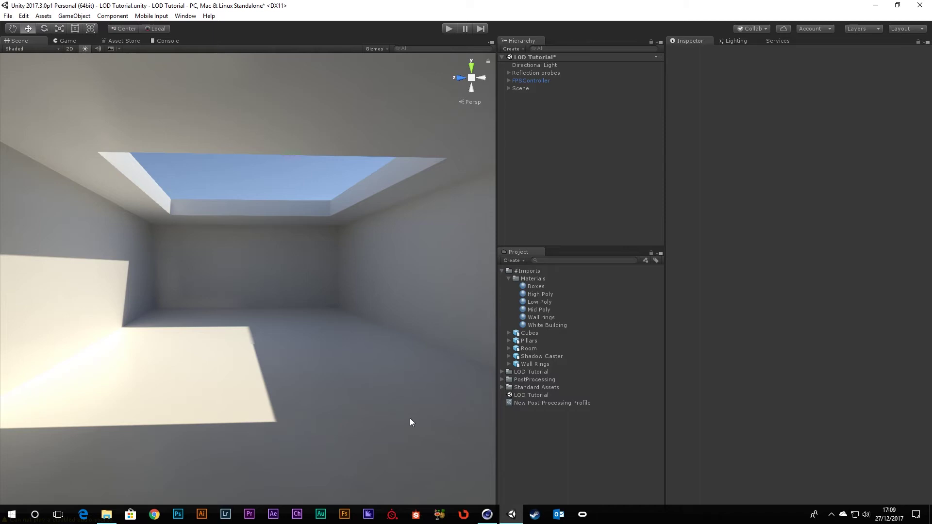
mouse_move(222, 335)
left_mouse_down("alt")
mouse_move(508, 362)
mouse_move(790, 322)
mouse_move(285, 338)
mouse_move(207, 324)
left_mouse_up("alt")
Play-test the level in first person with WASD, stop Play, and return to Cinema 4D
left_click(444, 26)
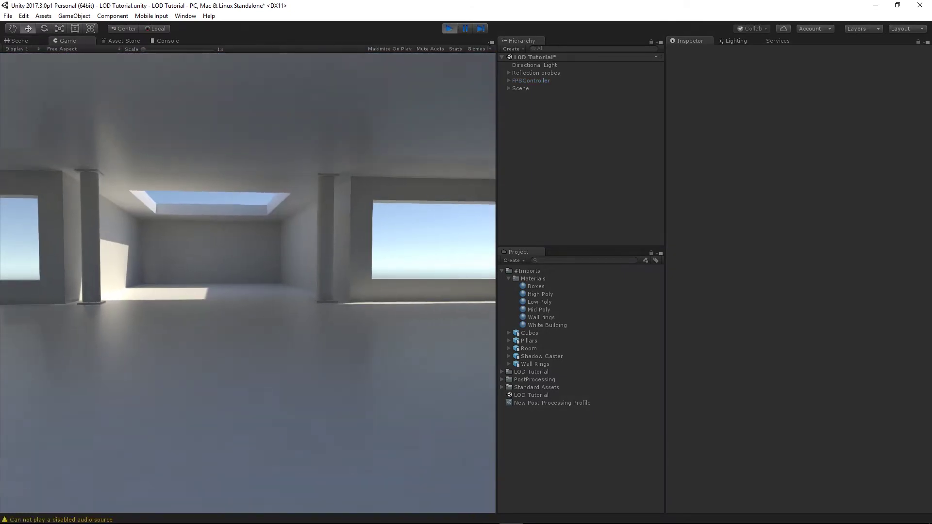
key("w")
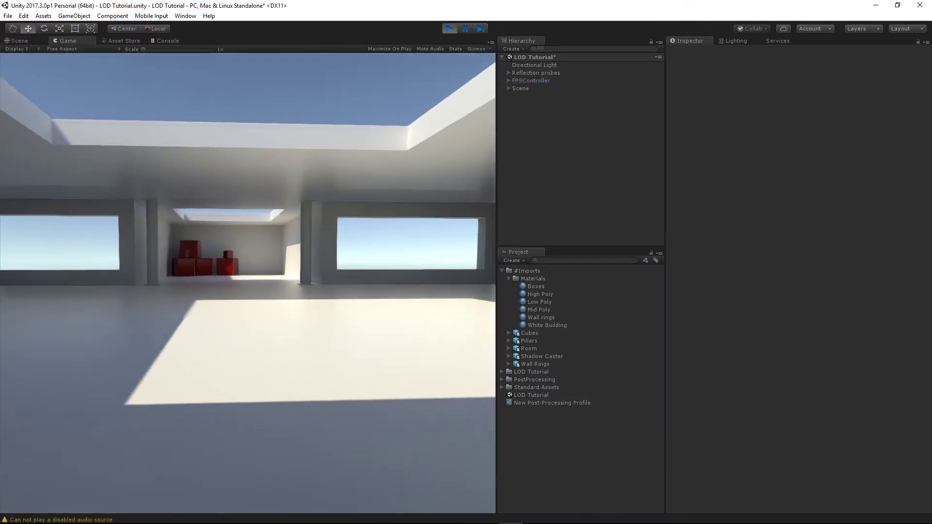
key("w")
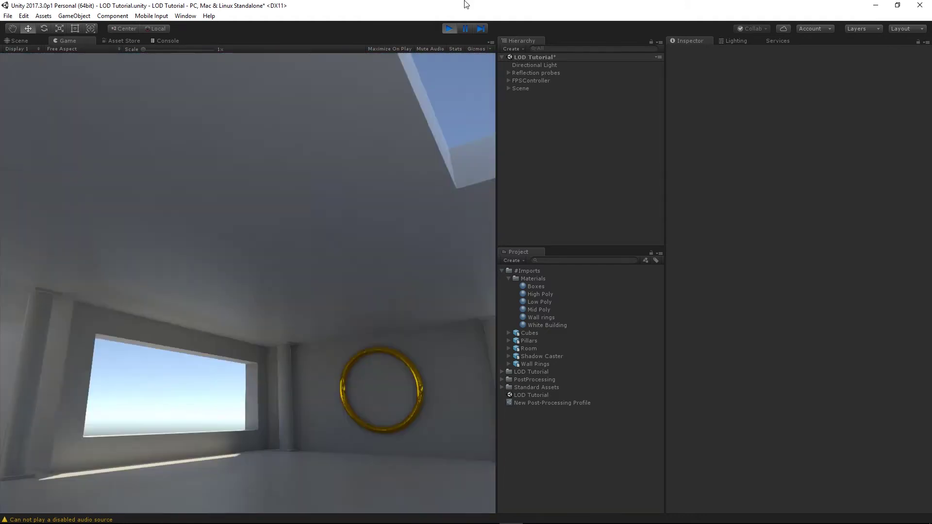
key("Escape")
left_click(449, 28)
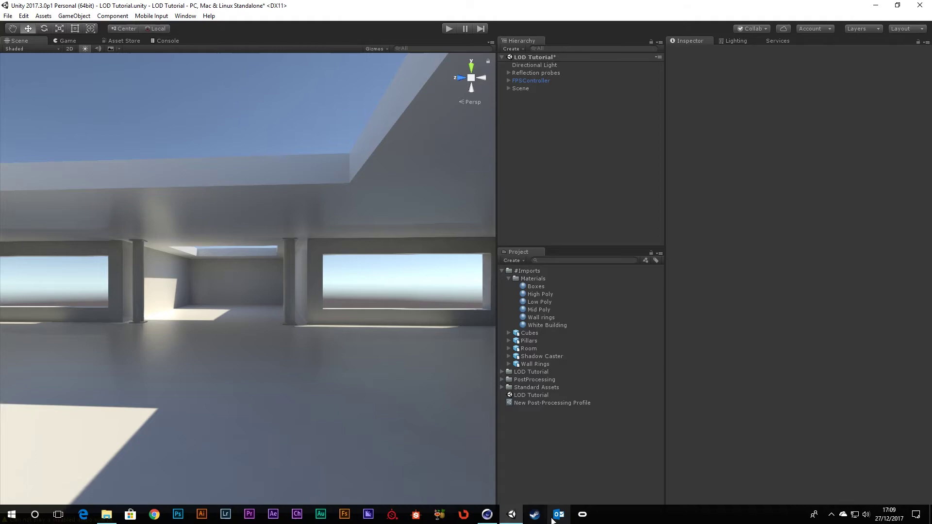
left_click(487, 514)
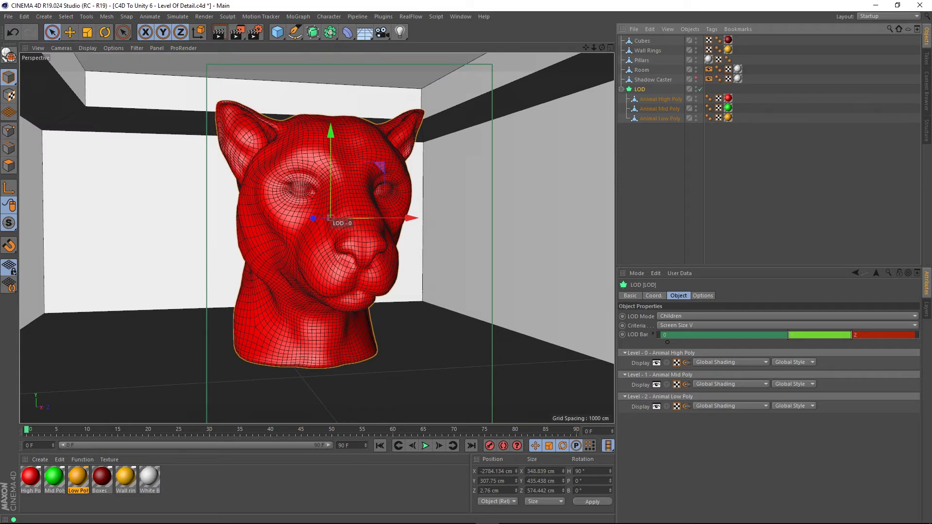
key("alt+Tab")
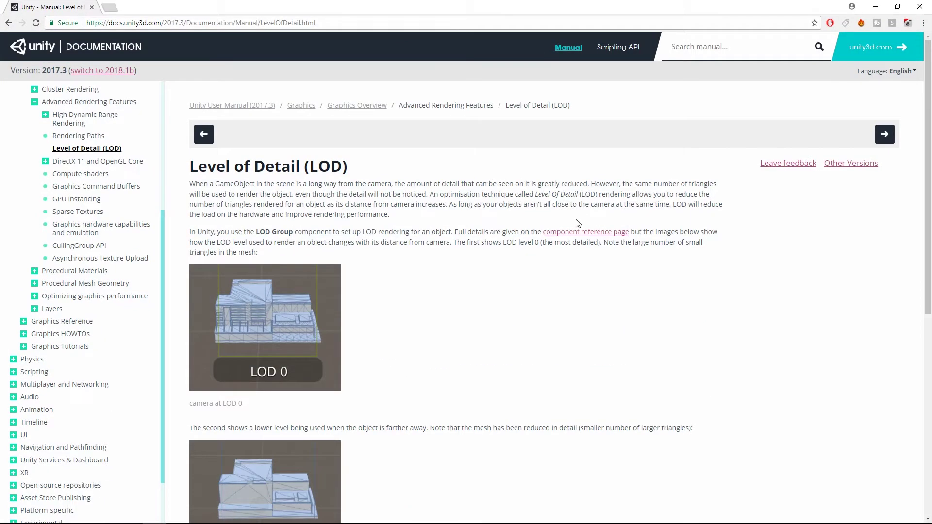
scroll(578, 223, "down", 7)
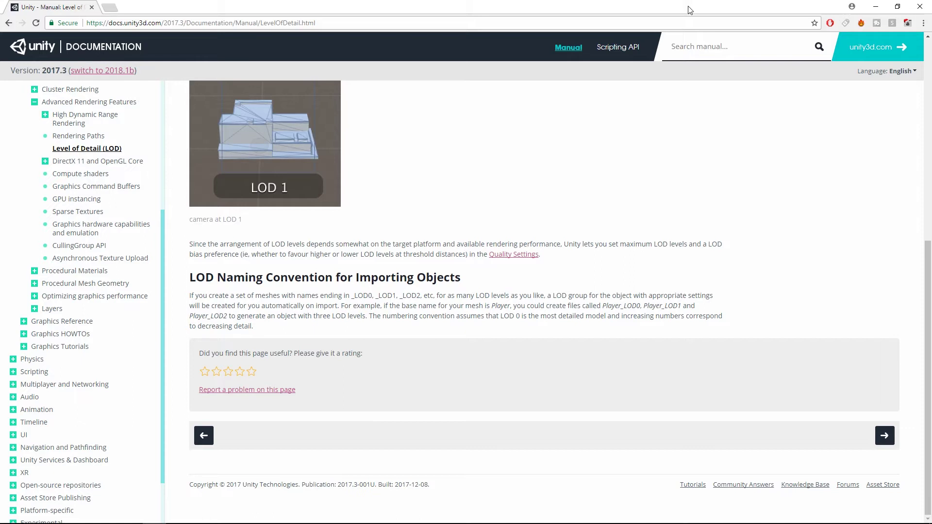
left_click_drag(690, 6, 922, 78)
key("alt+Tab")
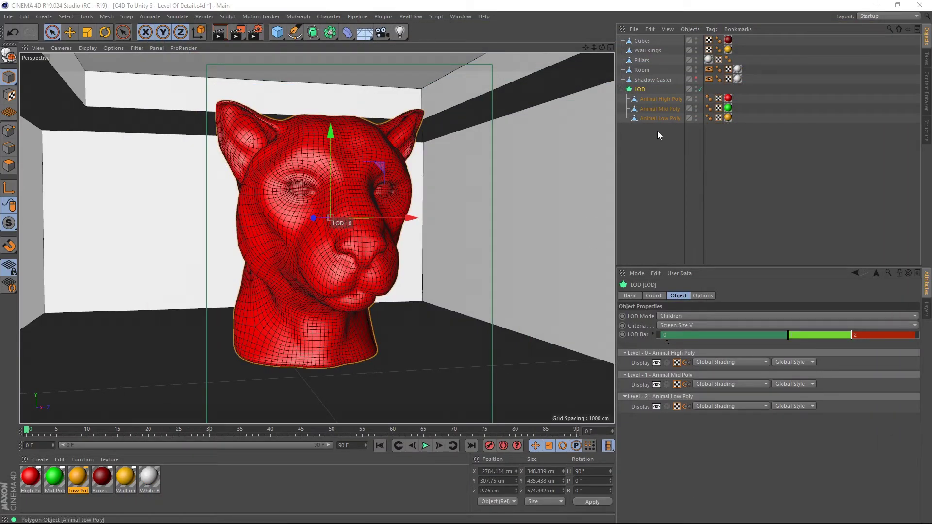
left_click(641, 100)
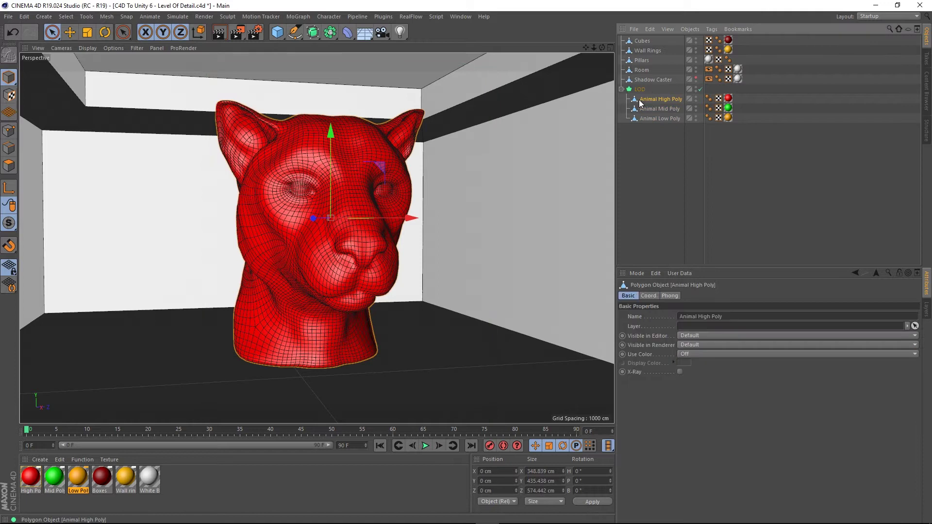
double_click(680, 100)
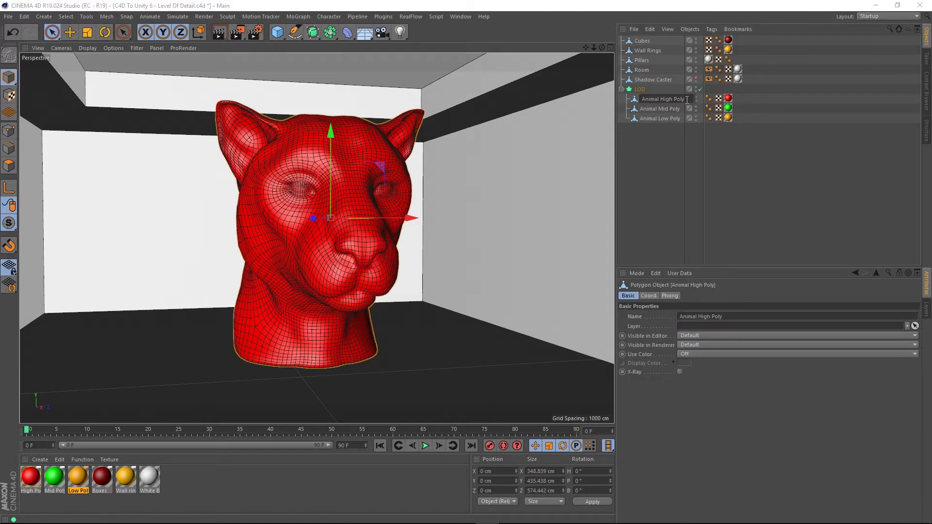
type("_LOD0")
key("Return")
left_click(674, 110)
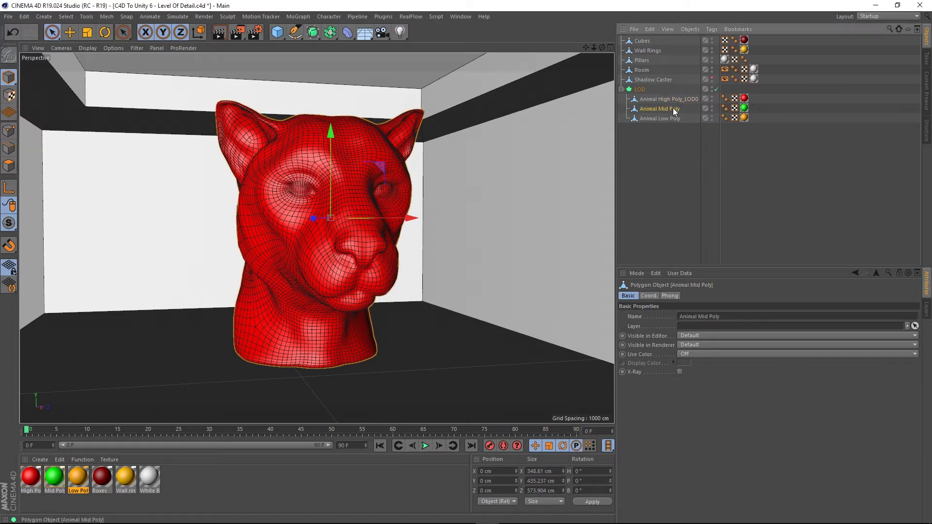
double_click(674, 110)
key("End")
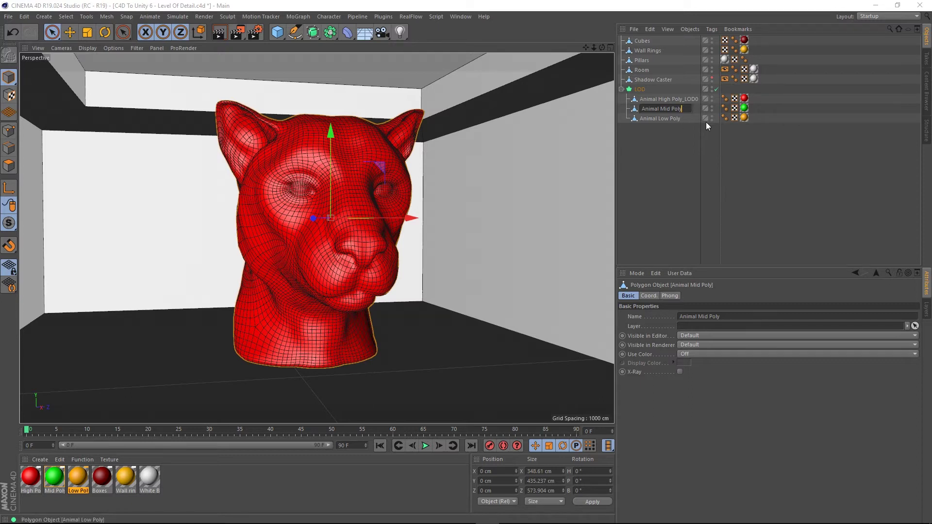
left_click(639, 91)
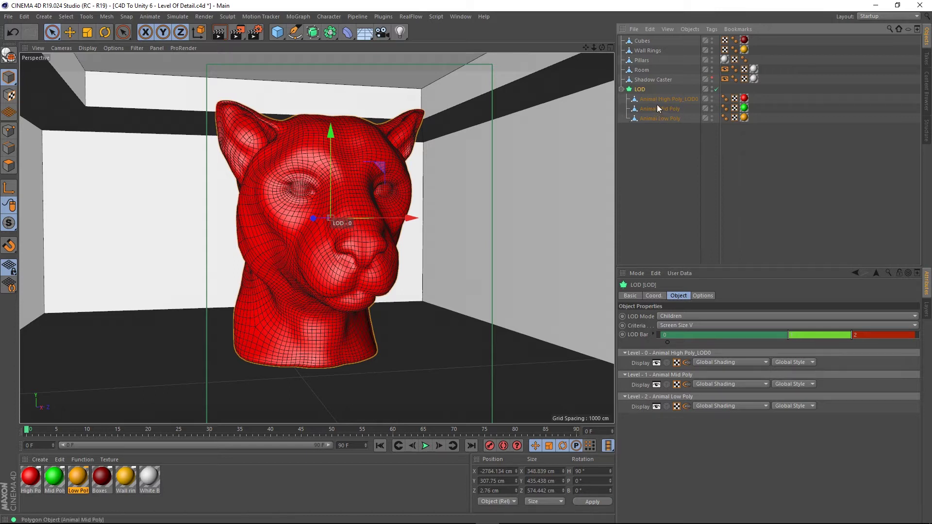
left_click(658, 100)
left_click(665, 109)
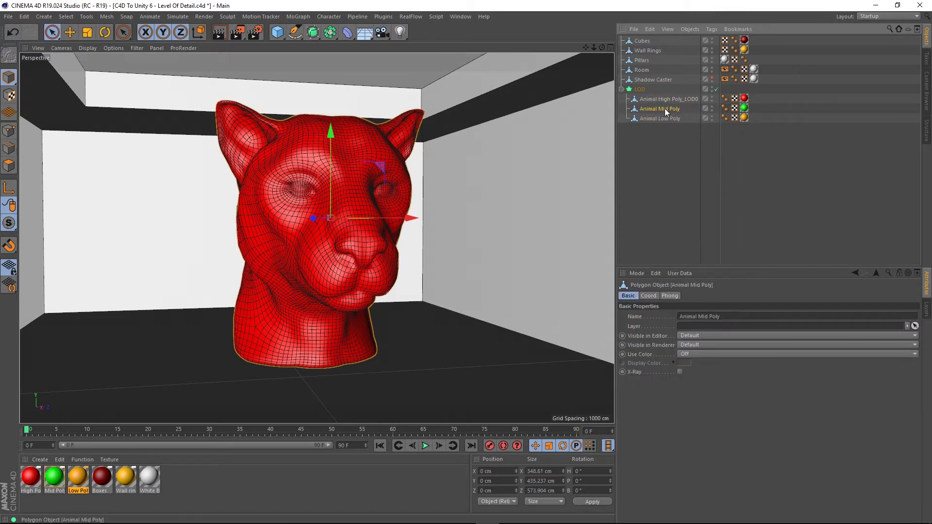
left_click(665, 115)
left_click(666, 101)
left_click(665, 110)
left_click(669, 118)
left_click(672, 100)
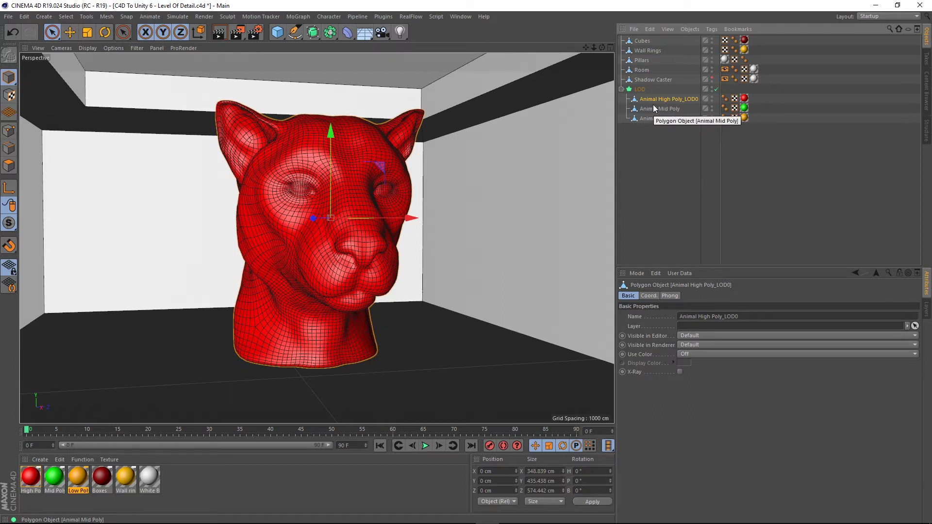
double_click(680, 99)
left_click(705, 99)
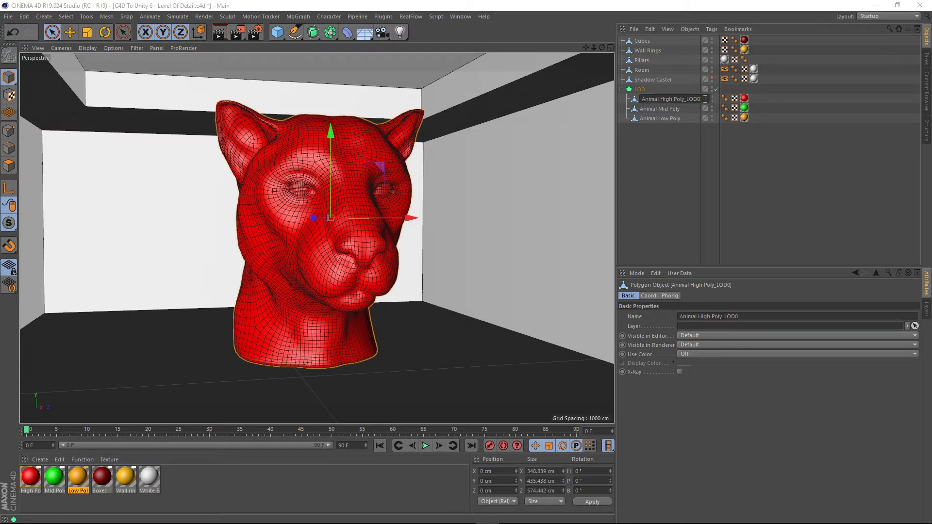
key("BackSpace")
key("BackSpace")
key("BackSpace")
key("BackSpace")
key("BackSpace")
key("Return")
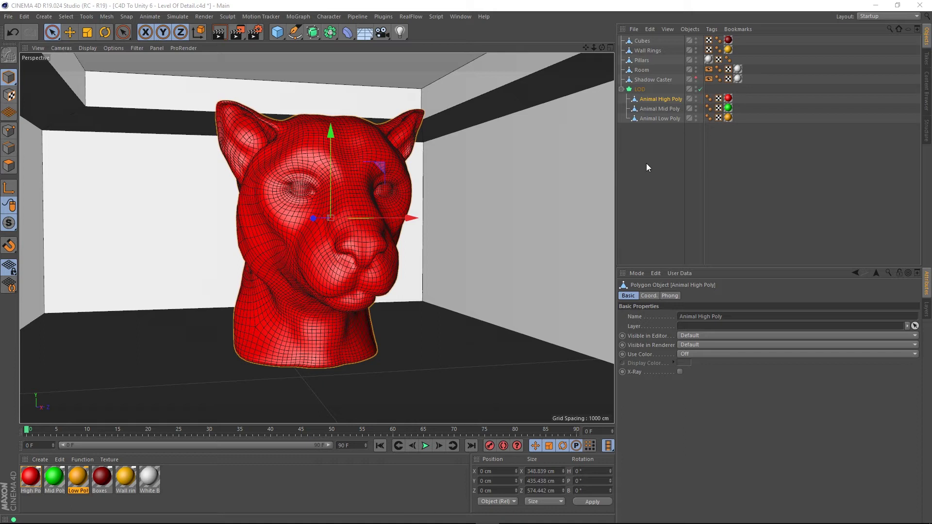
left_click(646, 163)
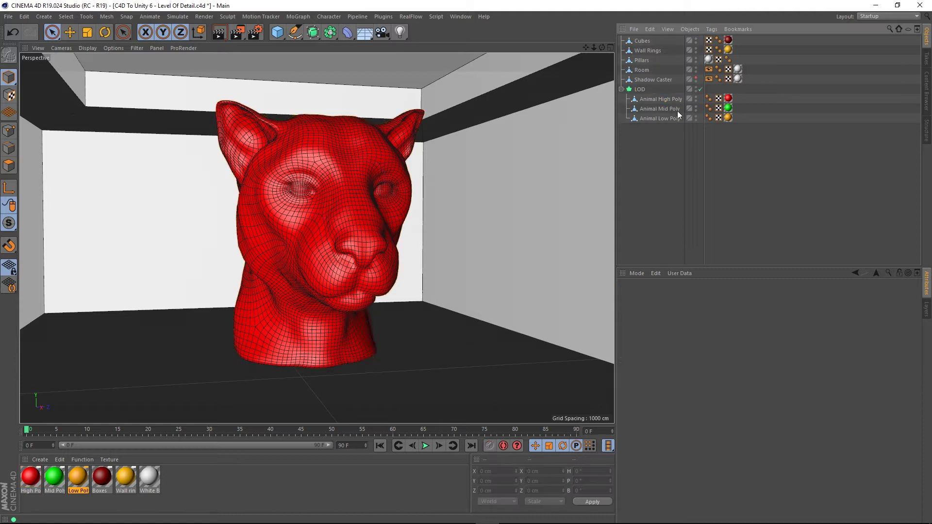
left_click(672, 99)
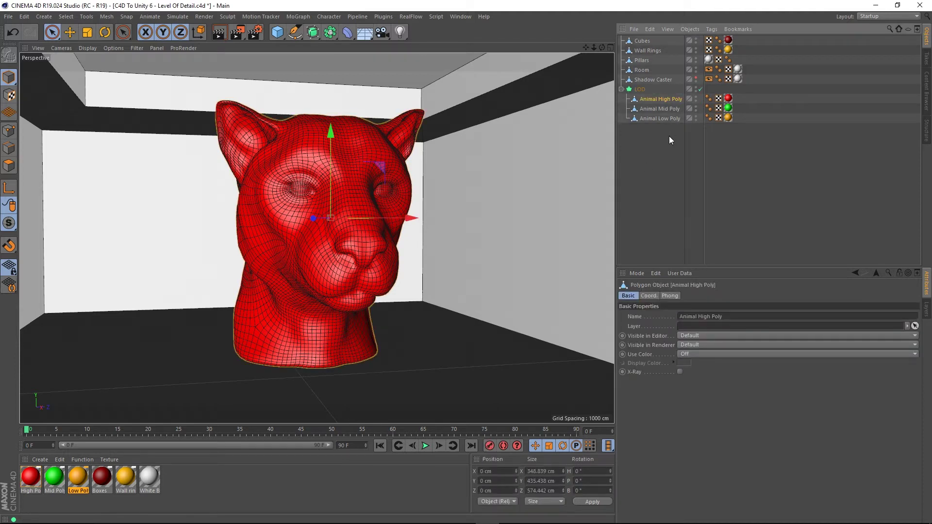
double_click(664, 100)
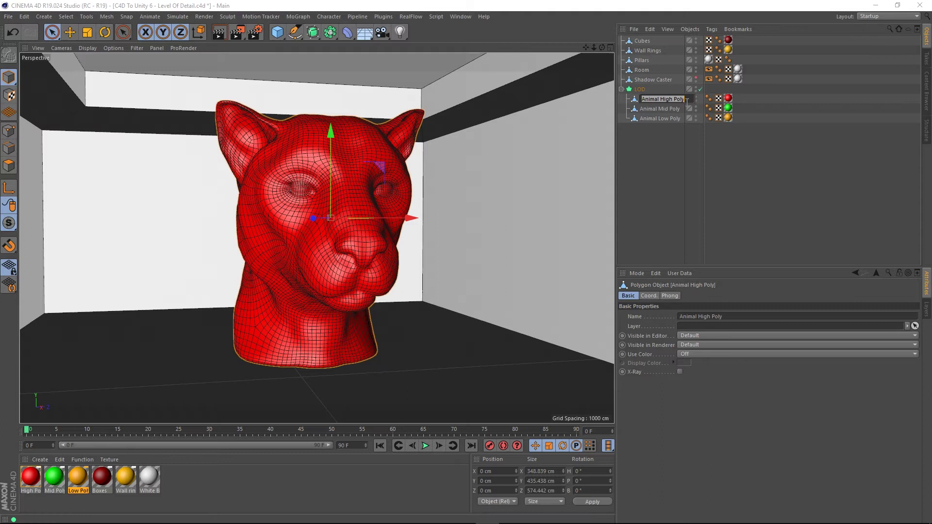
key("Return")
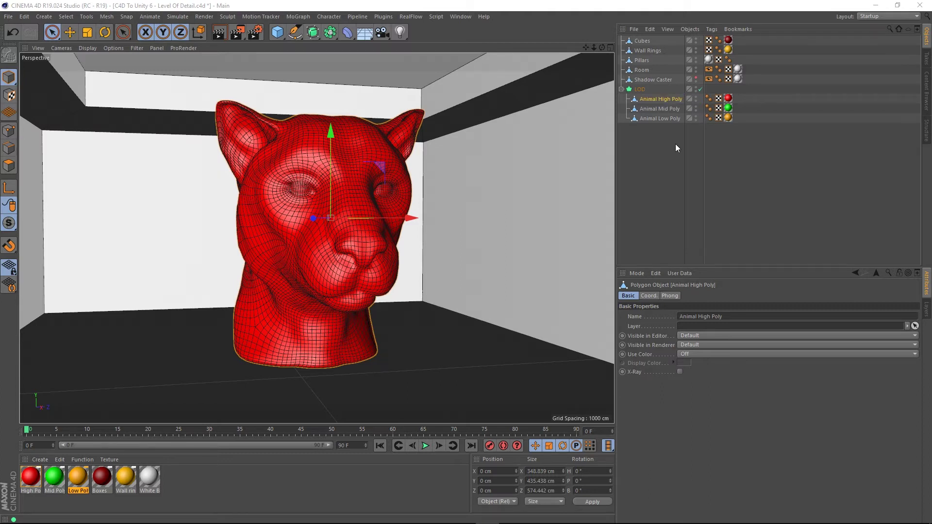
left_click(665, 150)
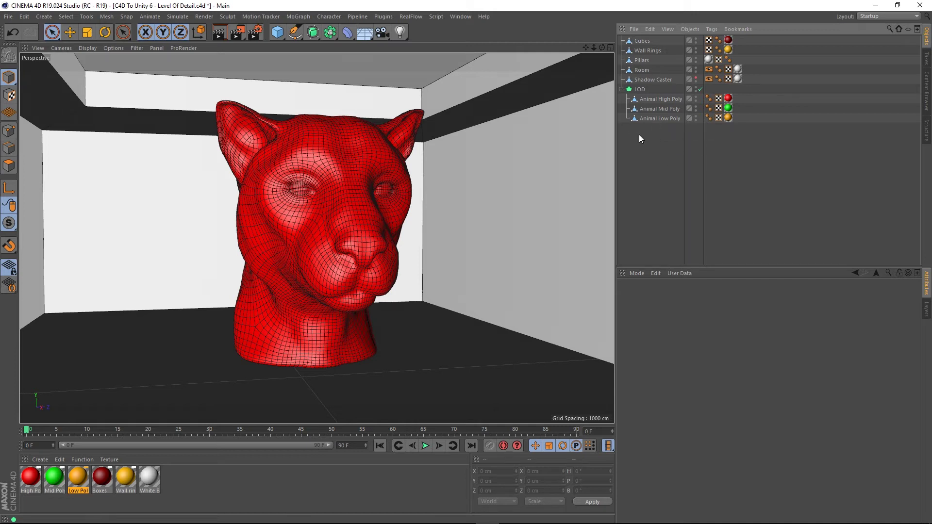
left_click(639, 91)
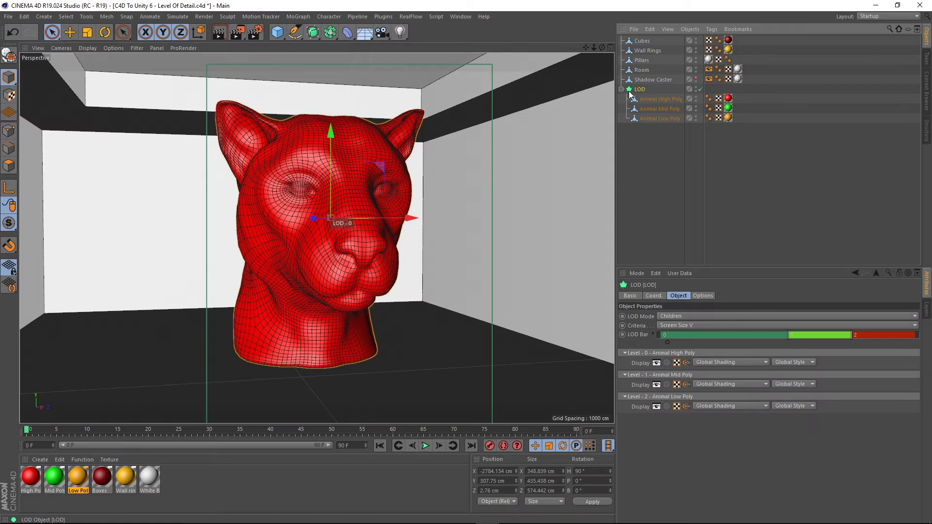
left_click(658, 149)
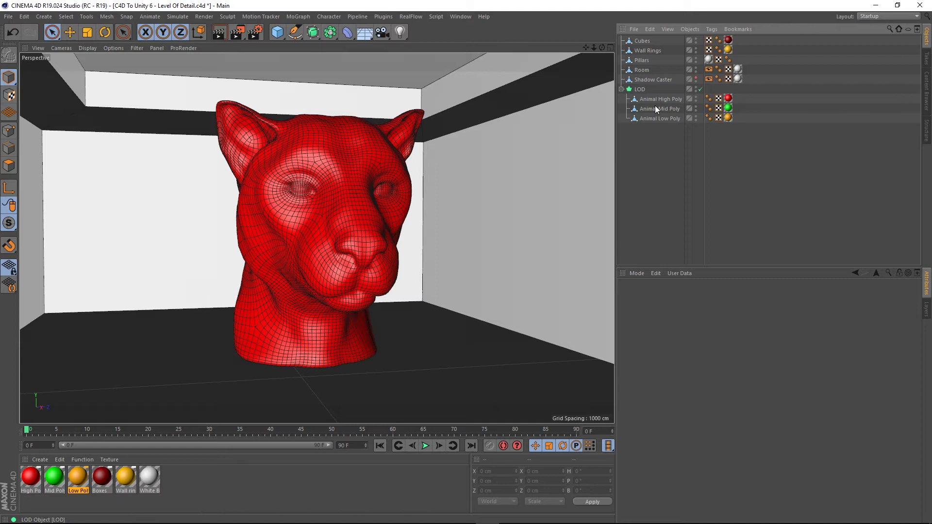
key("alt+Tab")
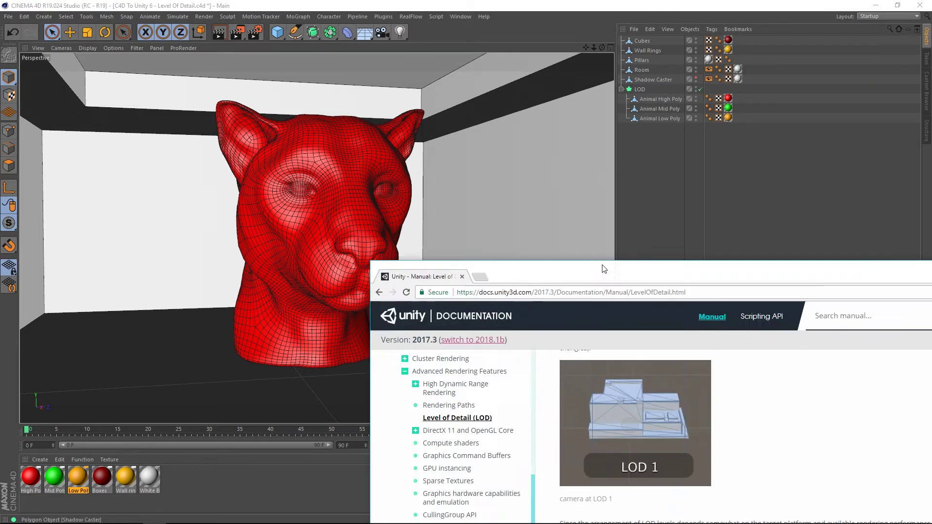
double_click(604, 269)
left_click_drag(377, 5, 566, 147)
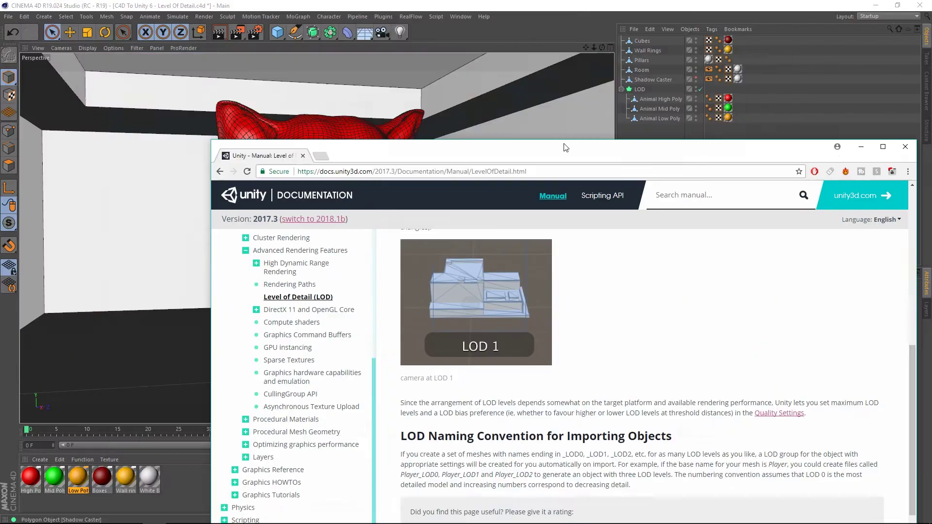
key("alt+Tab")
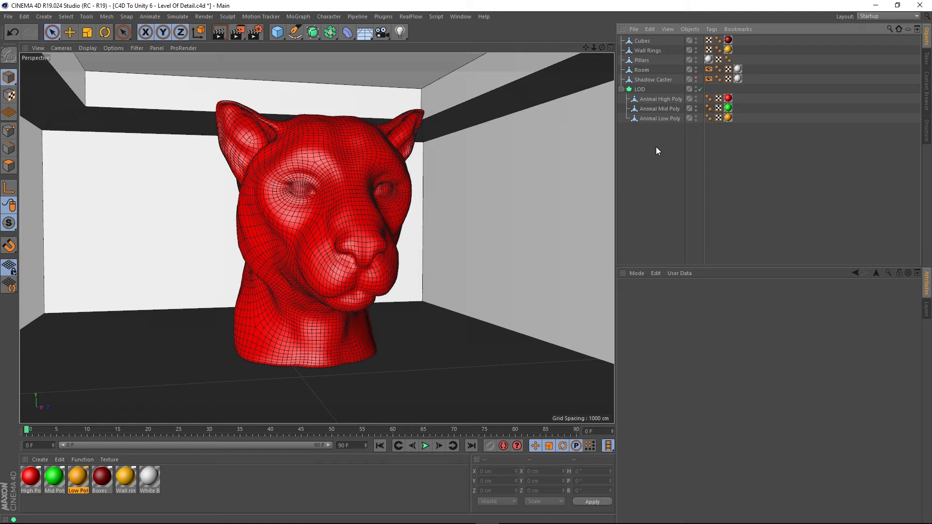
Export the selected LOD object as FBX into Assets/#Imports with the file name LOD
left_click(642, 89)
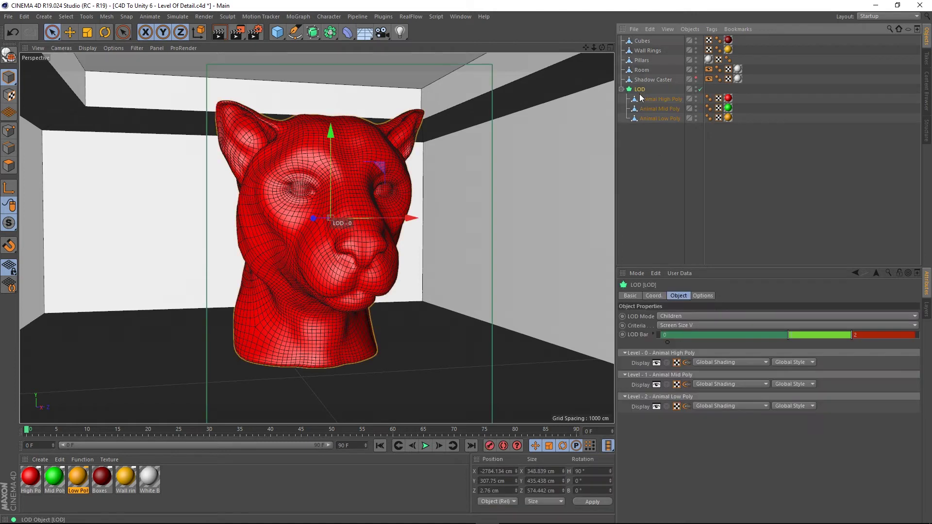
left_click(8, 17)
mouse_move(75, 194)
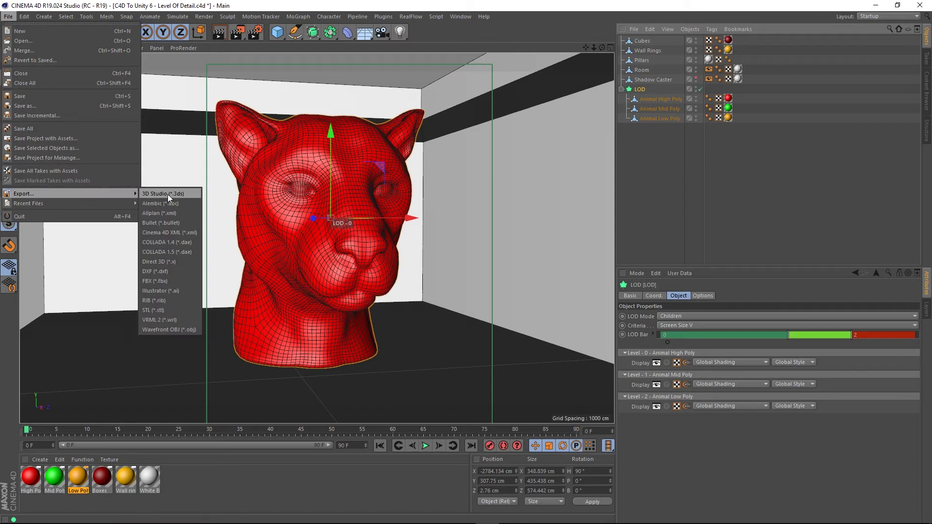
left_click(165, 281)
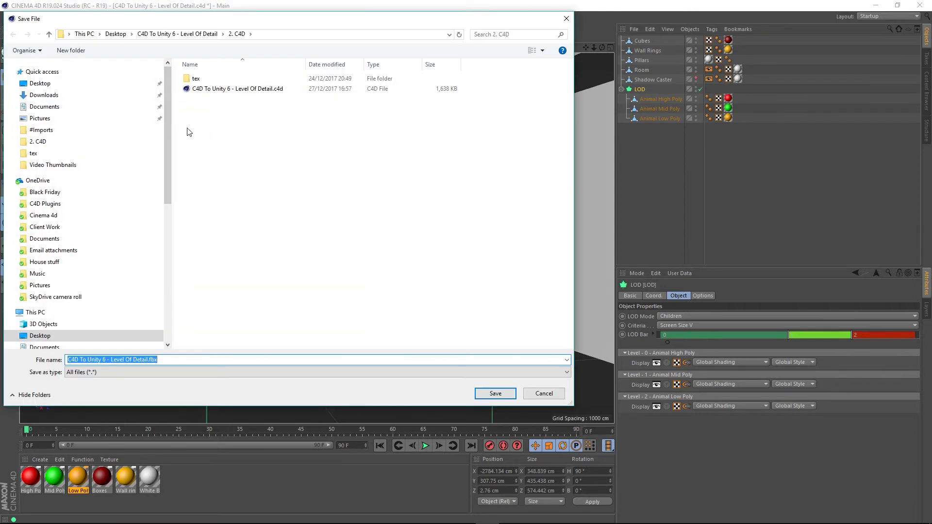
left_click(42, 131)
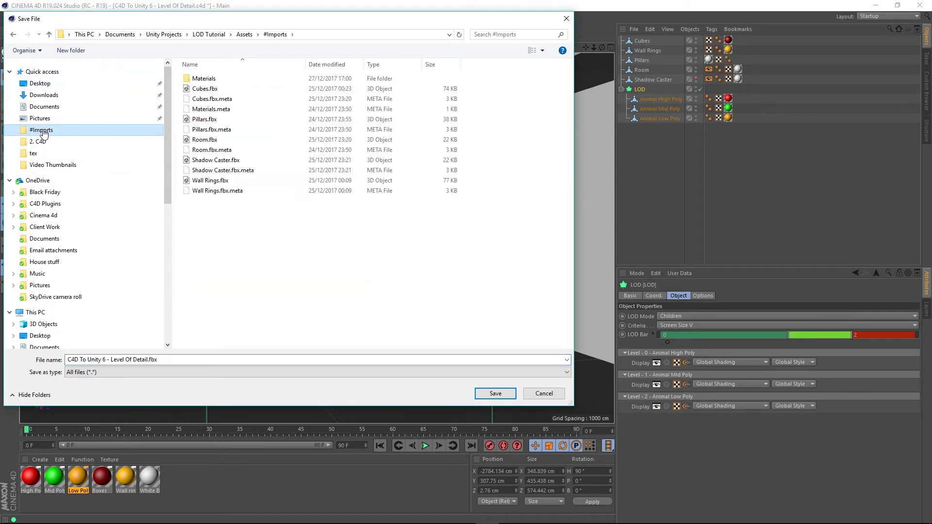
left_click(236, 360)
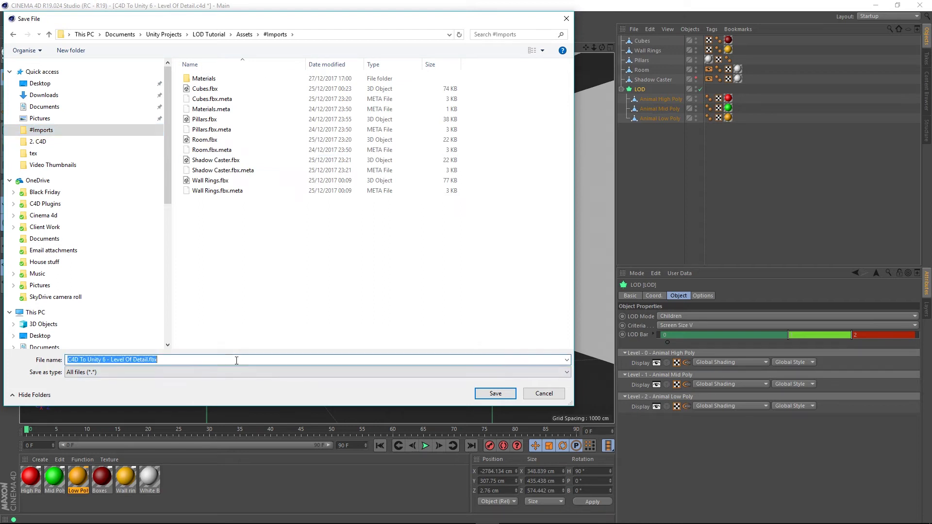
type("LOD")
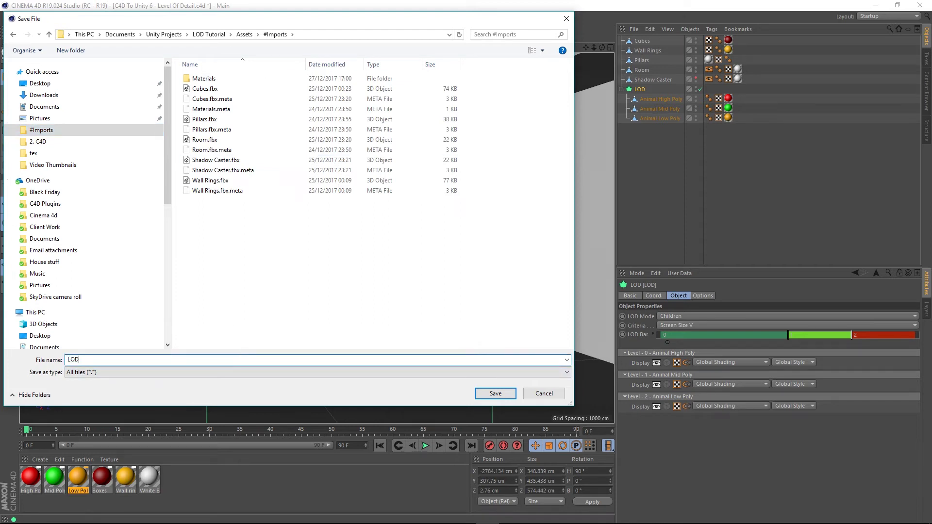
Save LOD.fbx and reposition the FBX Export Settings window
left_click(493, 394)
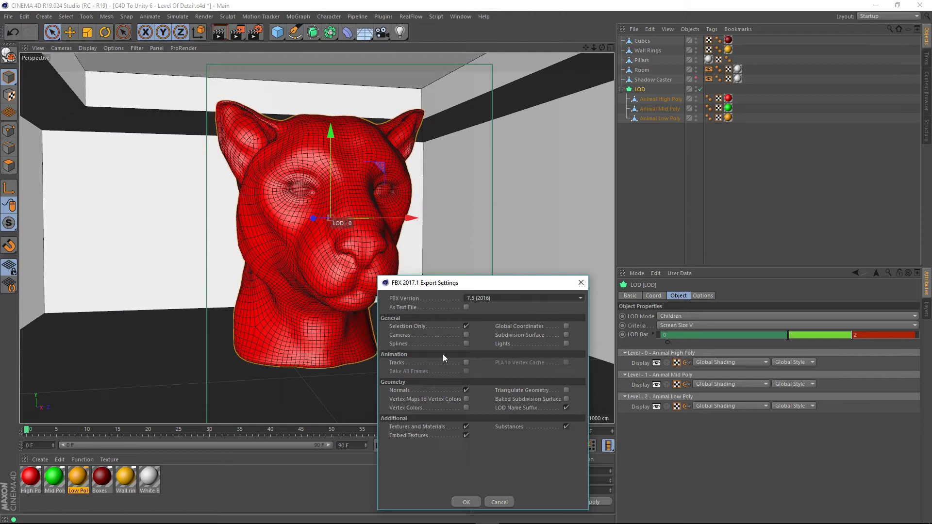
left_click_drag(380, 59, 368, 90)
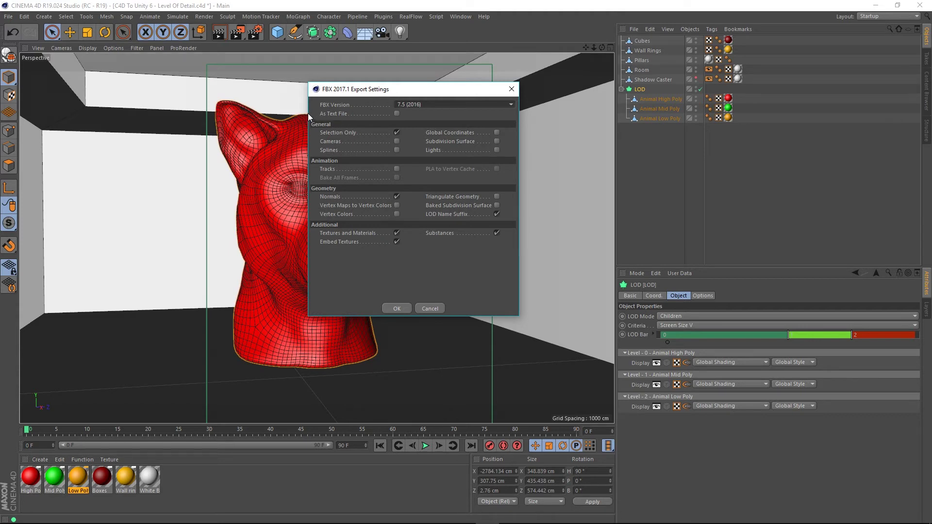
left_click_drag(401, 93, 149, 128)
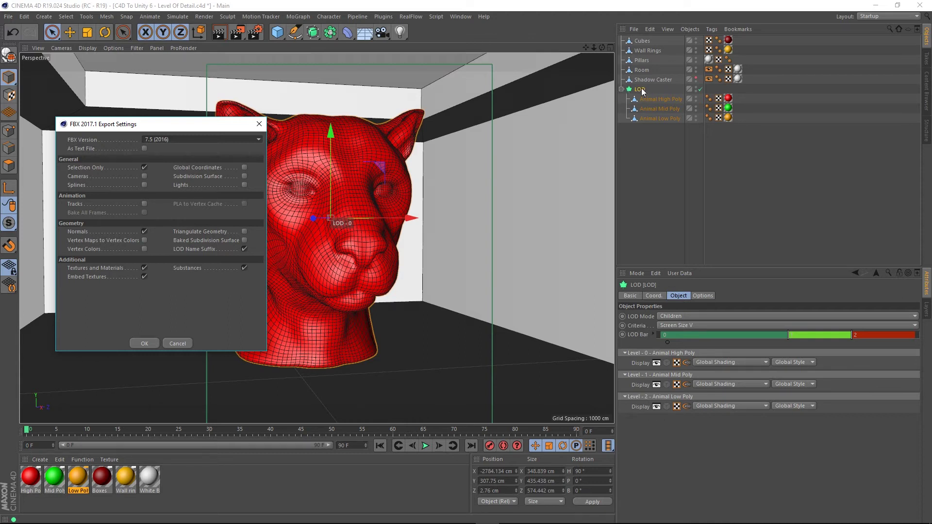
left_click_drag(122, 124, 163, 97)
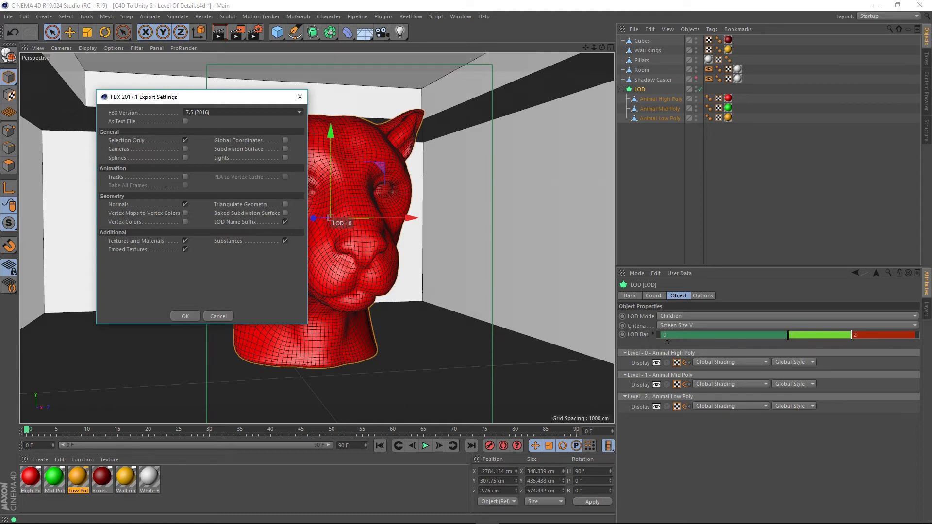
Check Unity's Level of Detail manual, confirm export with Selection Only and LOD Name Suffix, and go to Unity
key("alt+Tab")
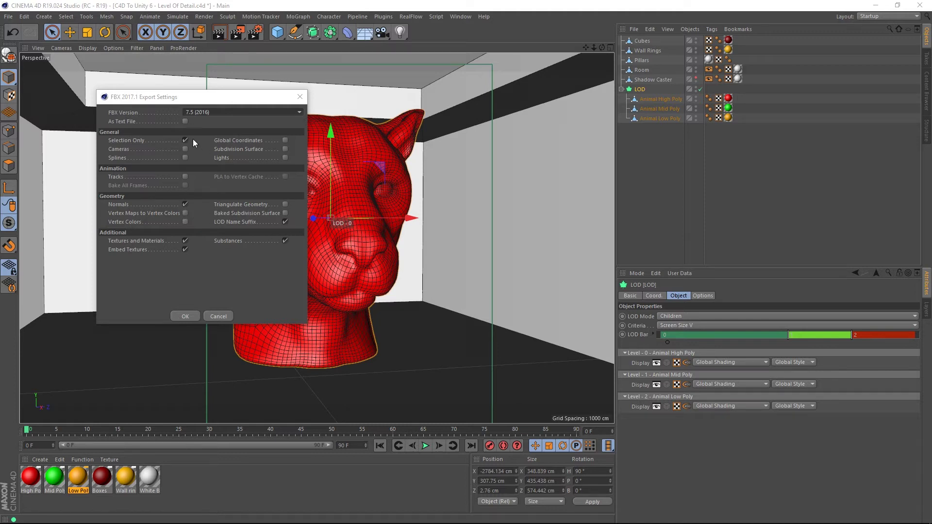
left_click(185, 317)
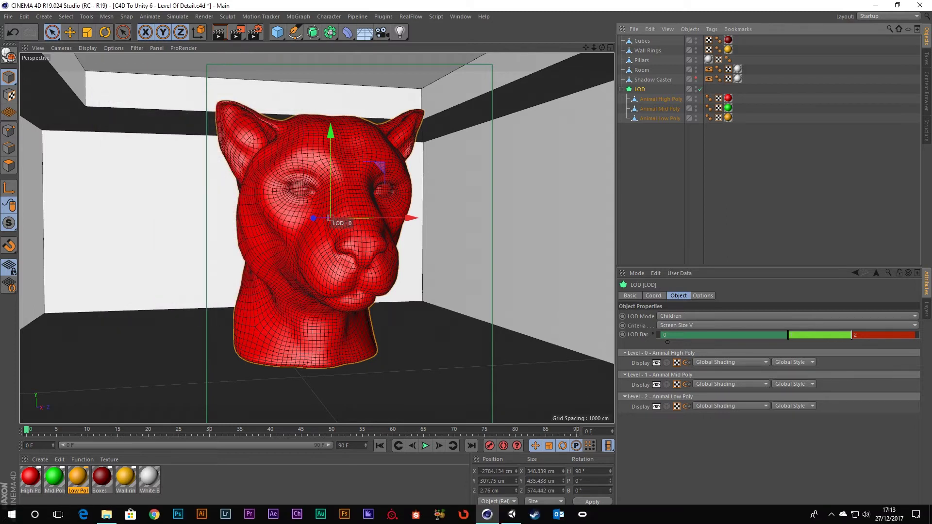
left_click(512, 514)
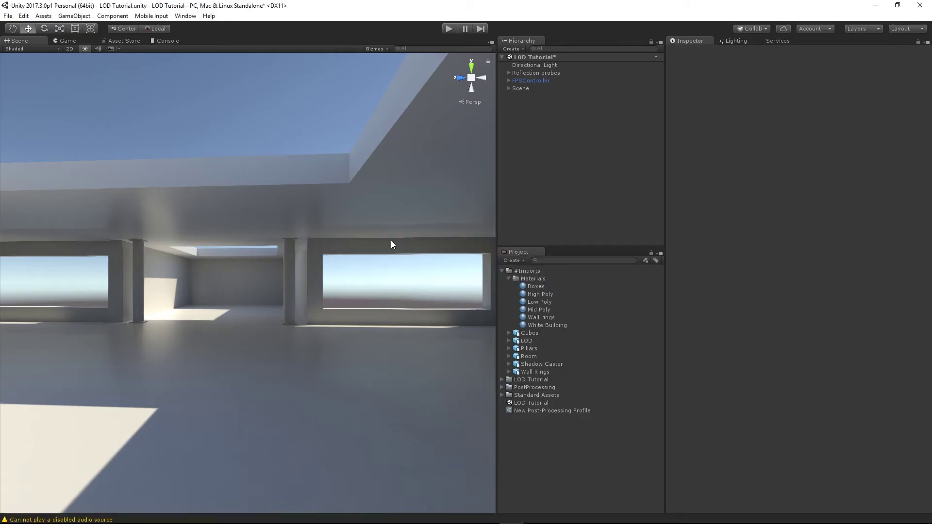
Set LOD.fbx's material Location to Use External Materials (Legacy), apply, and view its Model settings
left_click(527, 342)
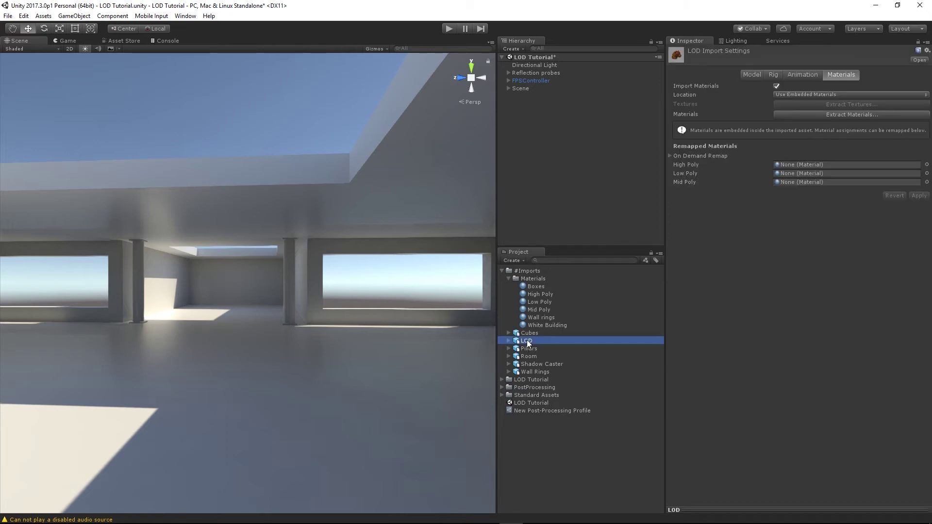
left_click(814, 93)
left_click(820, 103)
left_click(918, 148)
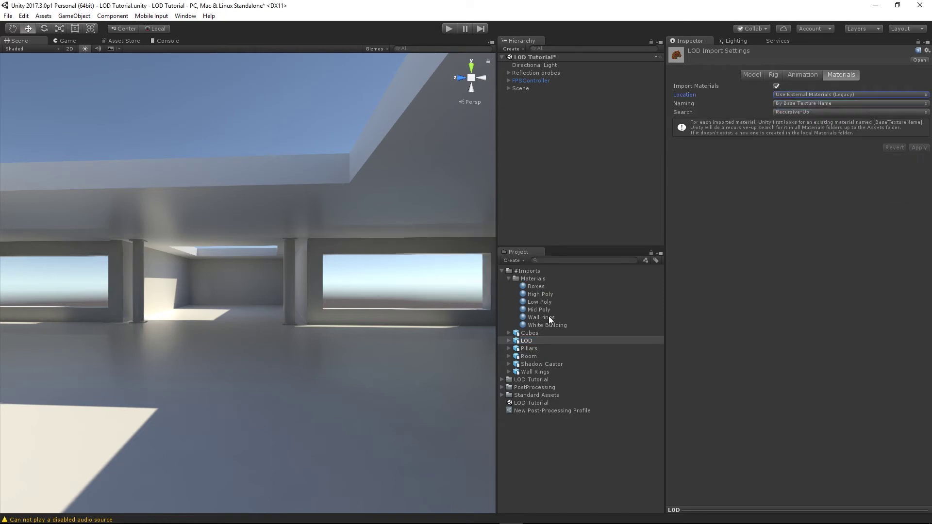
left_click(751, 75)
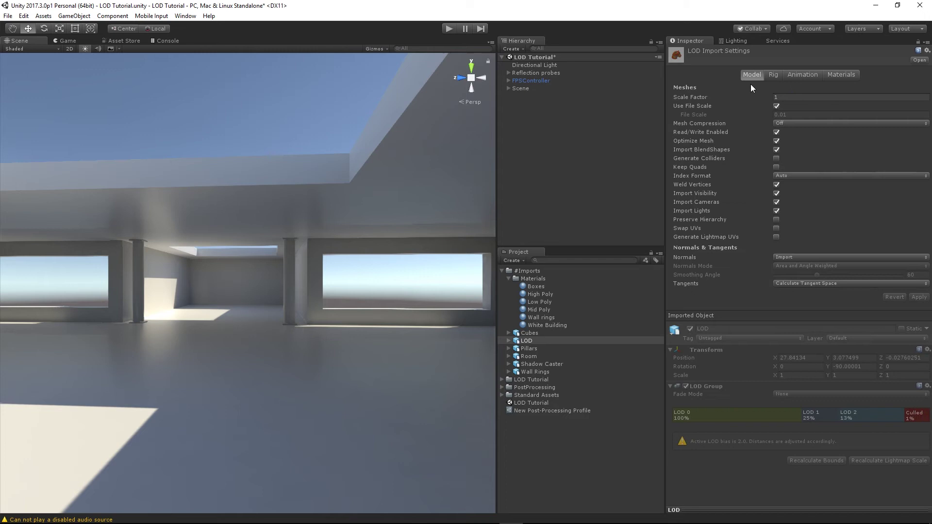
left_click(528, 341)
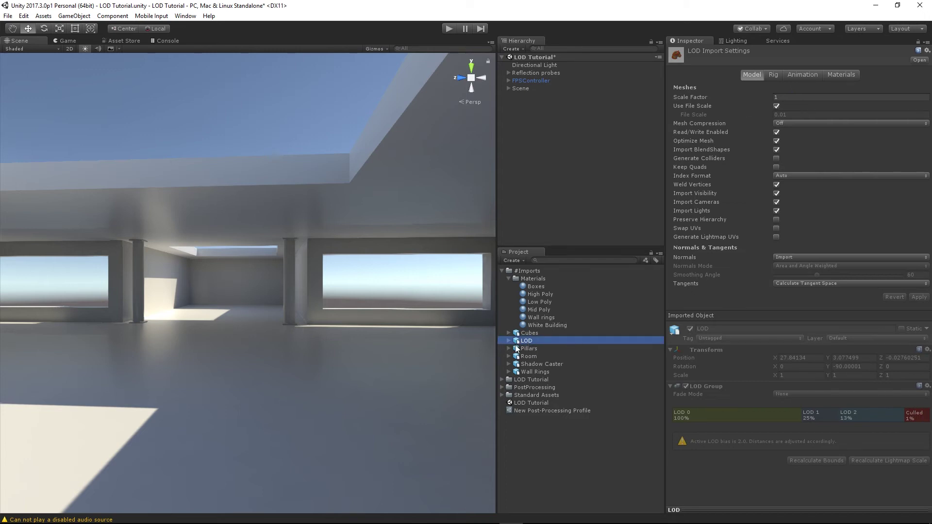
Place the LOD model into the room and fly the Scene view toward the cat head
left_click(552, 141)
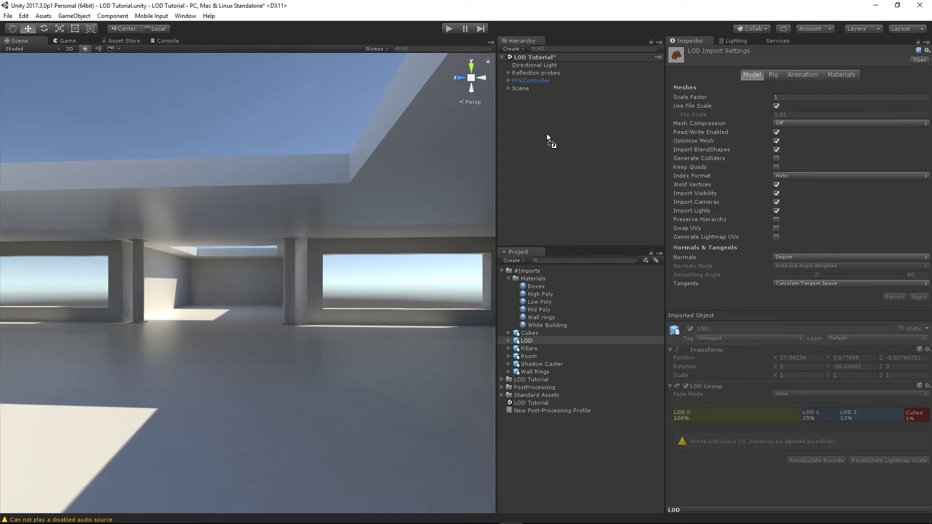
left_click_drag(547, 135, 548, 135)
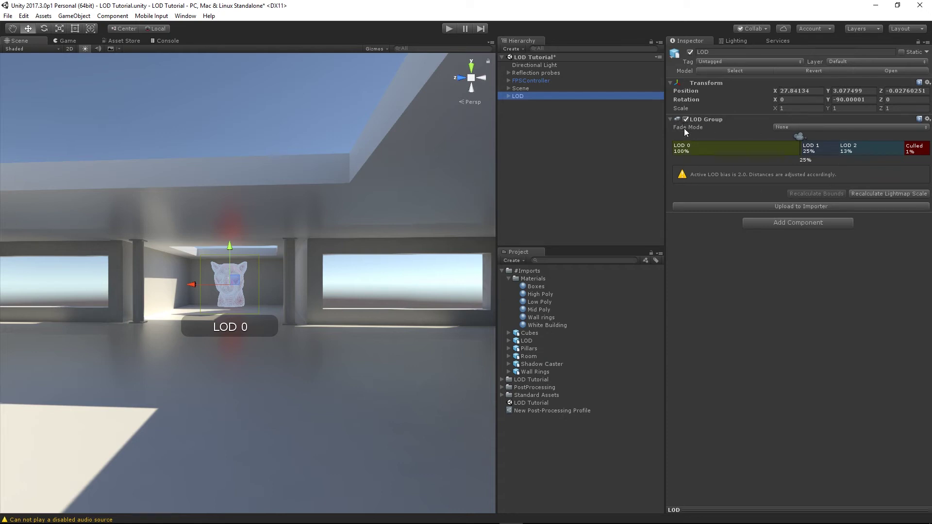
mouse_move(376, 284)
right_mouse_down()
mouse_move(368, 285)
mouse_move(403, 282)
right_mouse_up()
left_click(272, 136)
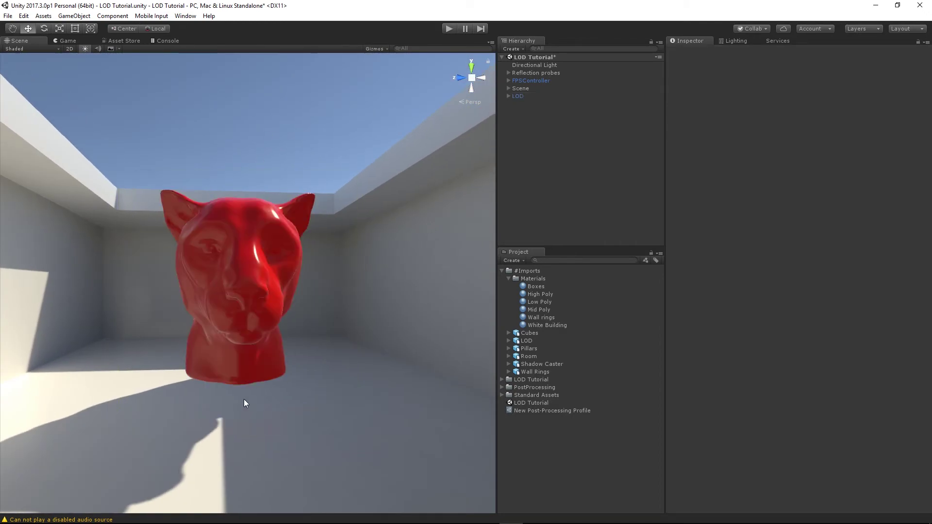
left_click(517, 96)
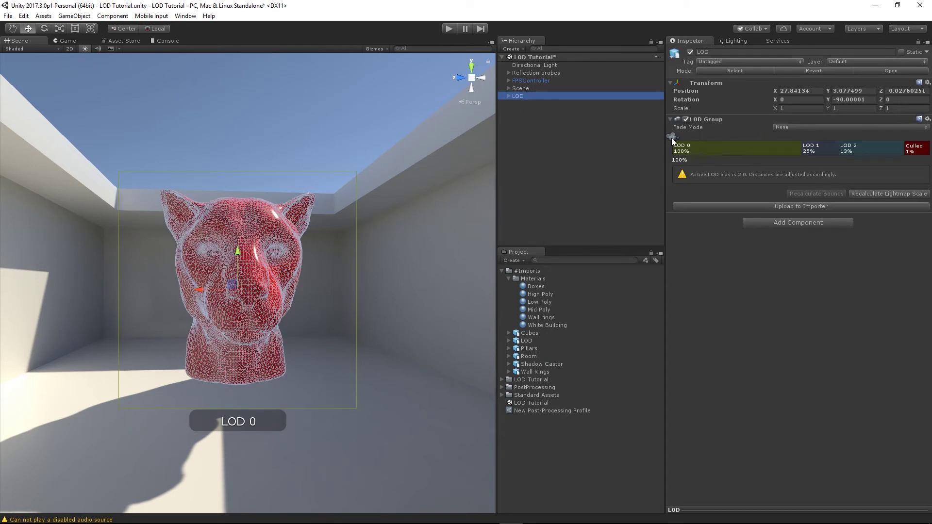
Preview the cat head from farther away on the LOD camera slider to see LOD 1
mouse_move(674, 138)
left_mouse_down()
mouse_move(782, 154)
mouse_move(800, 153)
mouse_move(795, 138)
mouse_move(804, 138)
left_mouse_up()
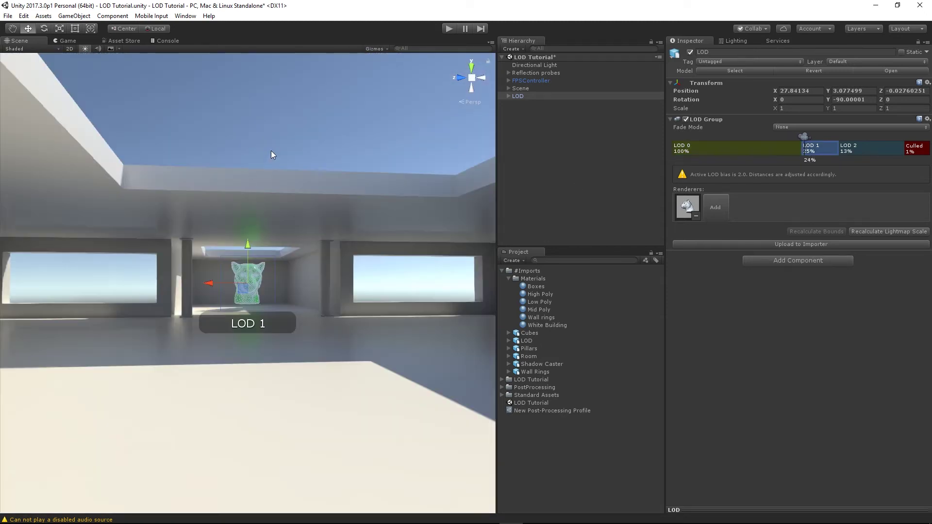
left_click(271, 154)
left_click(520, 96)
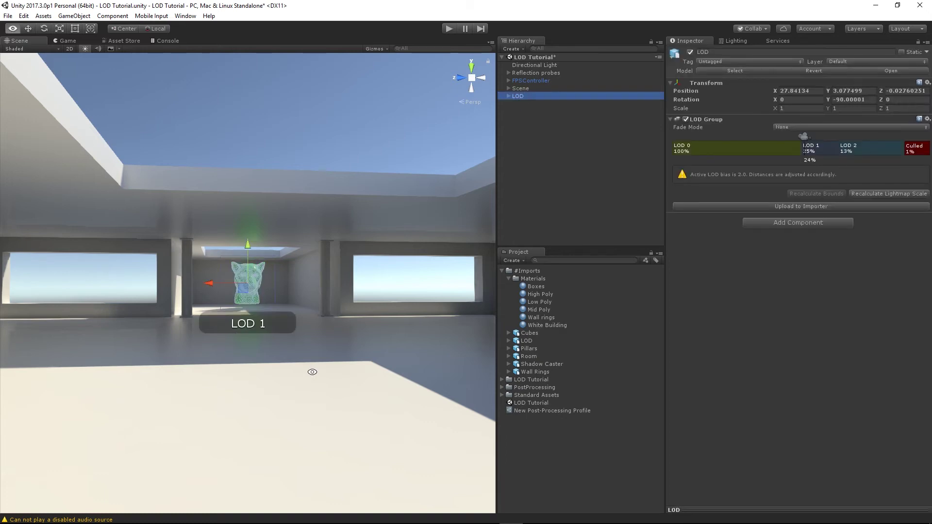
left_click_drag(311, 370, 298, 371, "alt")
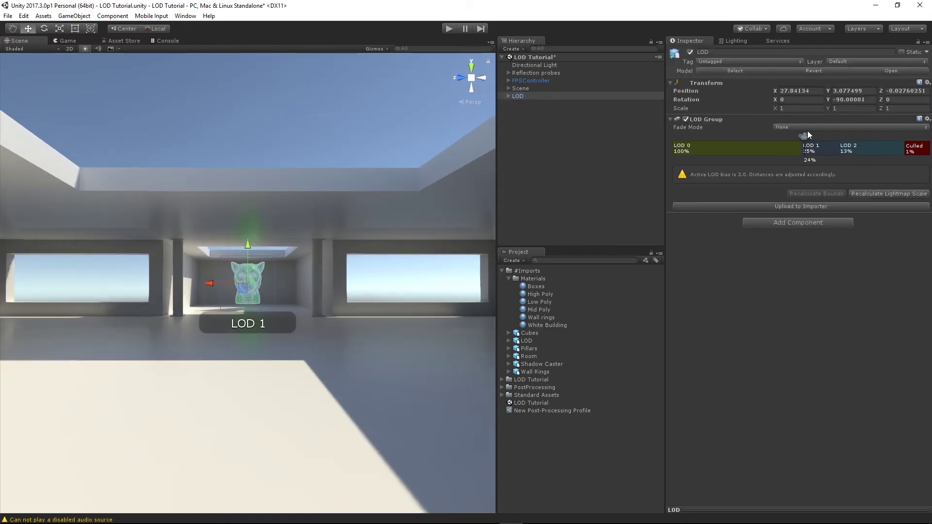
Preview the low-poly head at the LOD 2 distance, then return the preview to LOD 0 at 100%
left_click_drag(807, 132, 840, 131)
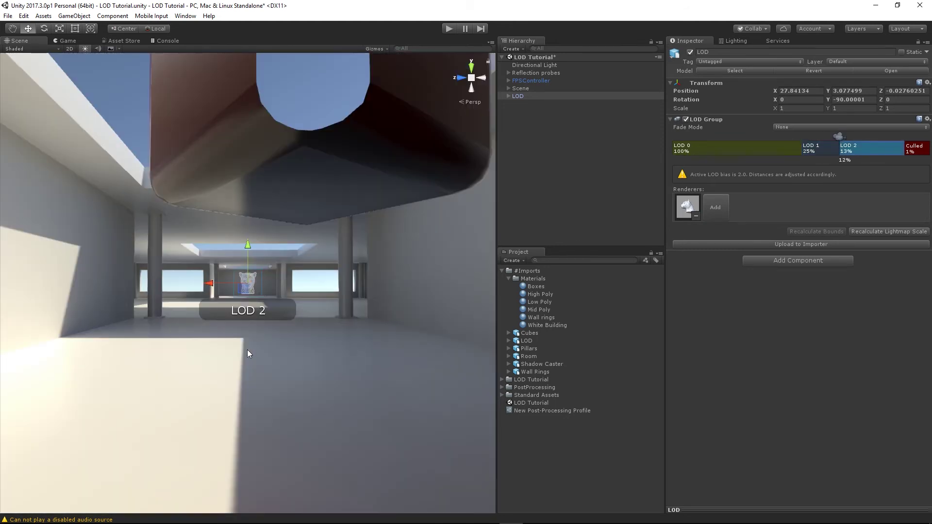
left_click(536, 157)
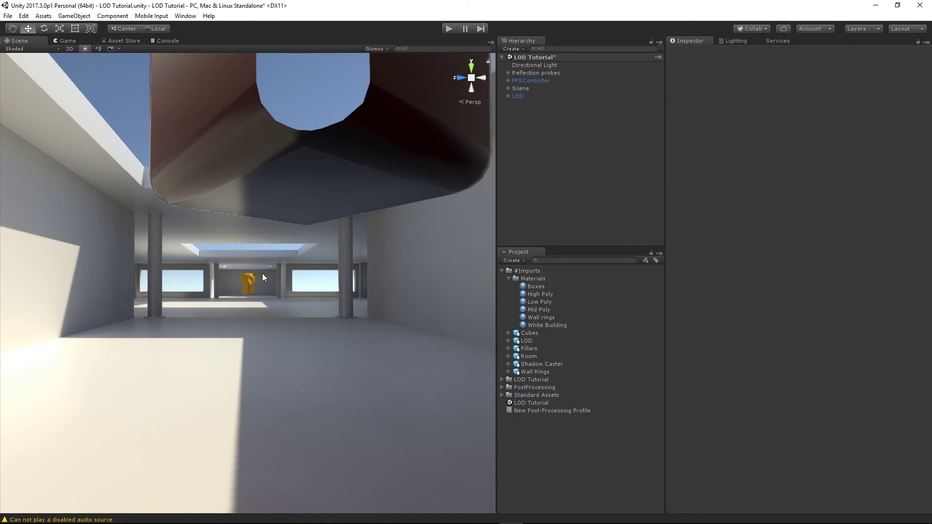
left_click(516, 95)
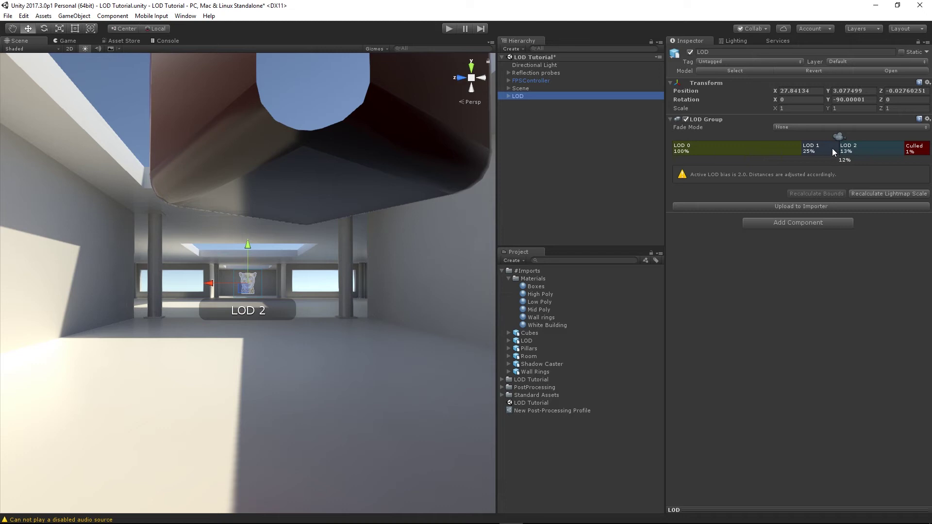
left_click_drag(836, 136, 655, 159)
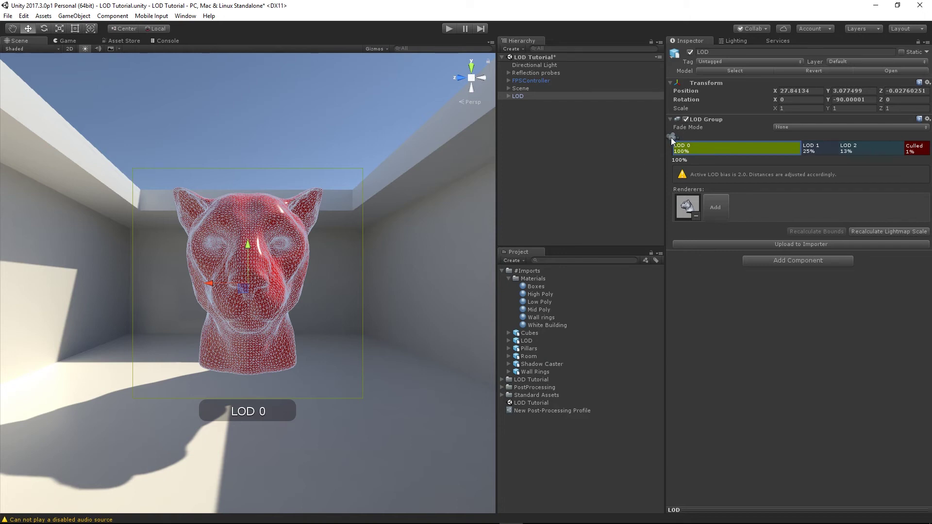
Drag the LOD Group camera slider to preview the cat head at a smaller screen size
left_click_drag(674, 138, 806, 153)
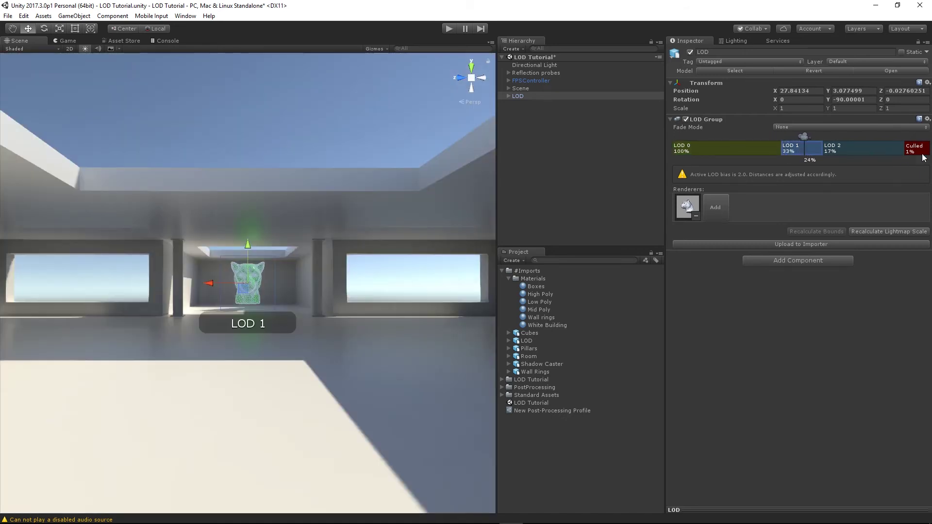
View the cat head from above and far away, and move the Culled boundary to about 9%
left_click_drag(267, 385, 279, 186, "alt")
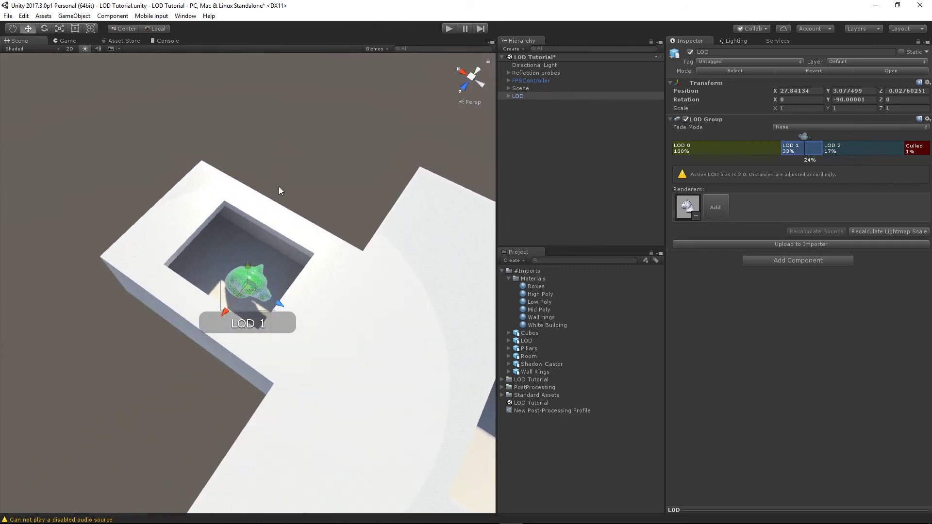
scroll(246, 277, "down", 5)
scroll(170, 295, "down", 4)
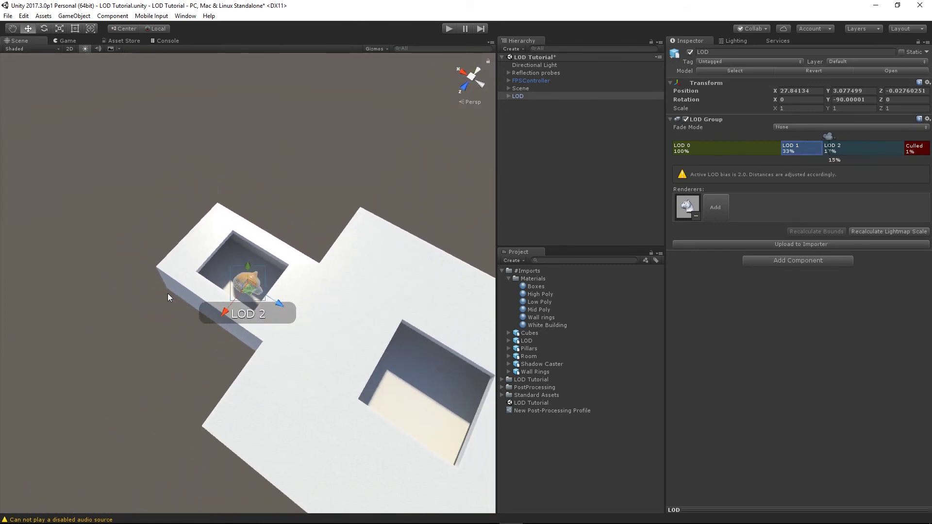
scroll(165, 290, "down", 4)
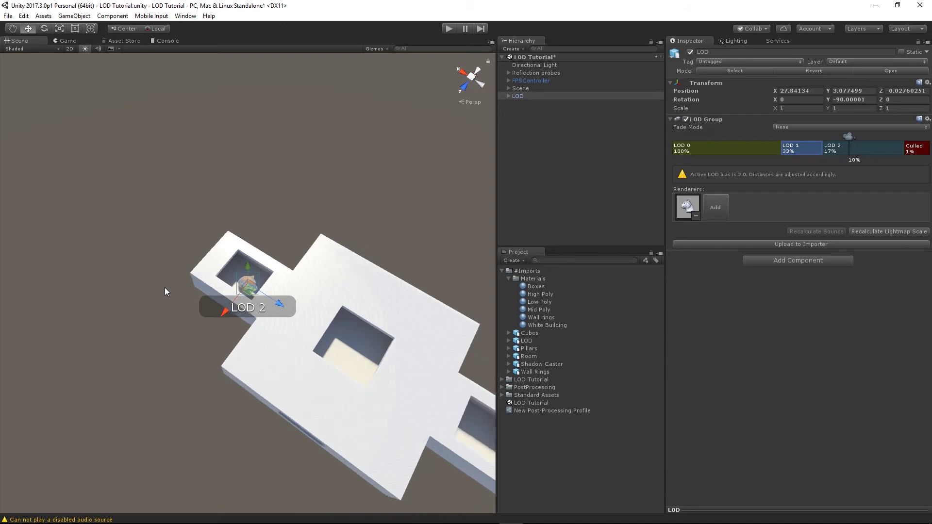
scroll(164, 286, "down", 4)
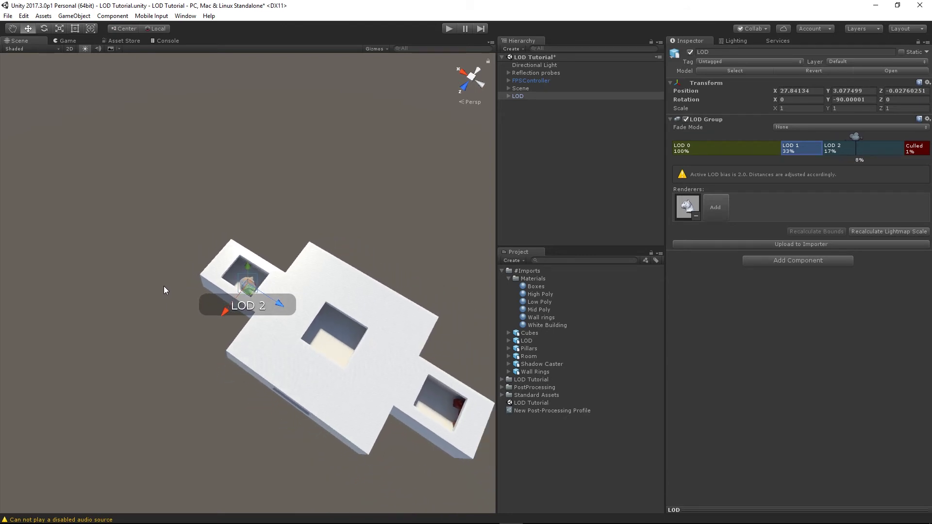
scroll(164, 286, "up", 4)
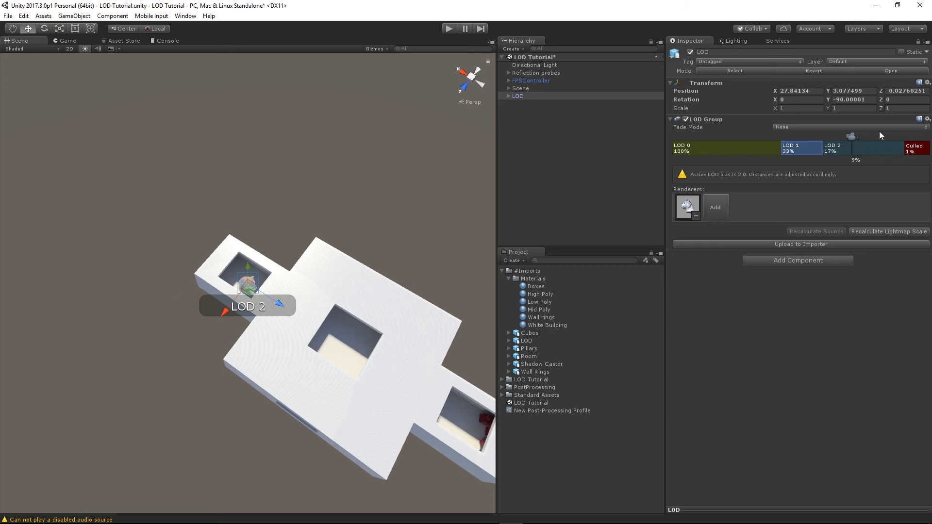
left_click_drag(901, 148, 851, 151)
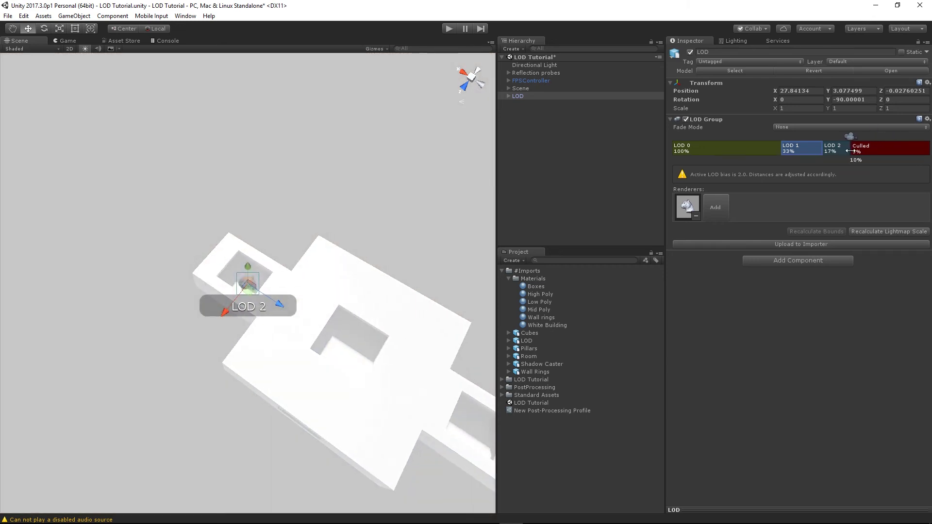
Zoom out to check the culling, then move closer until the head returns to LOD 1
scroll(241, 299, "down", 3)
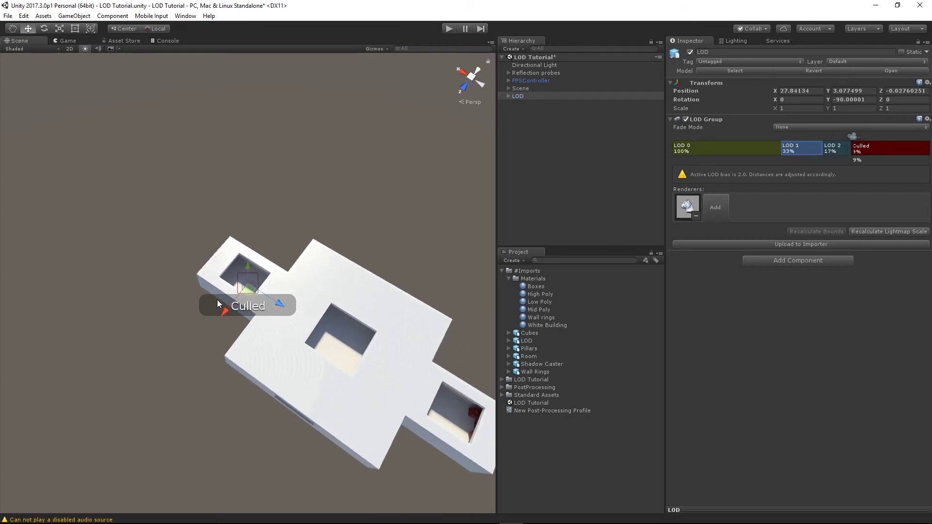
scroll(218, 303, "down", 2)
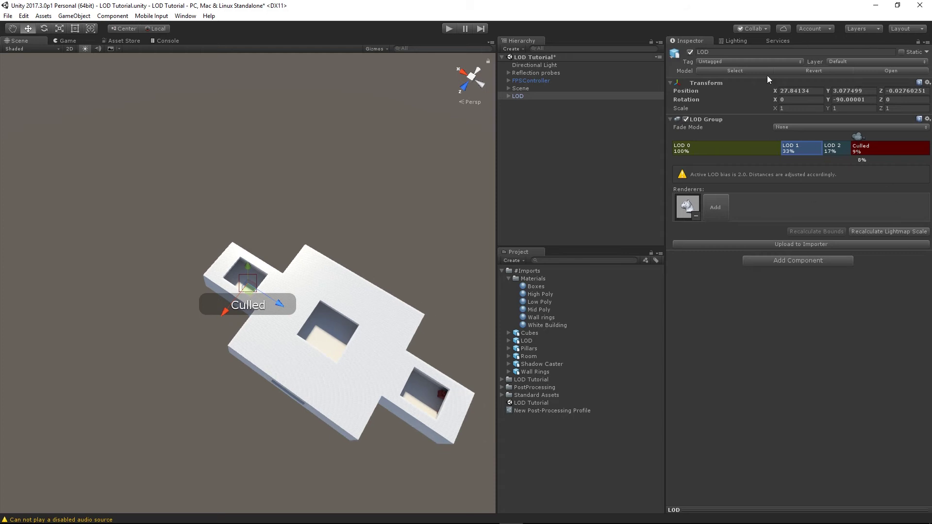
scroll(283, 307, "up", 5)
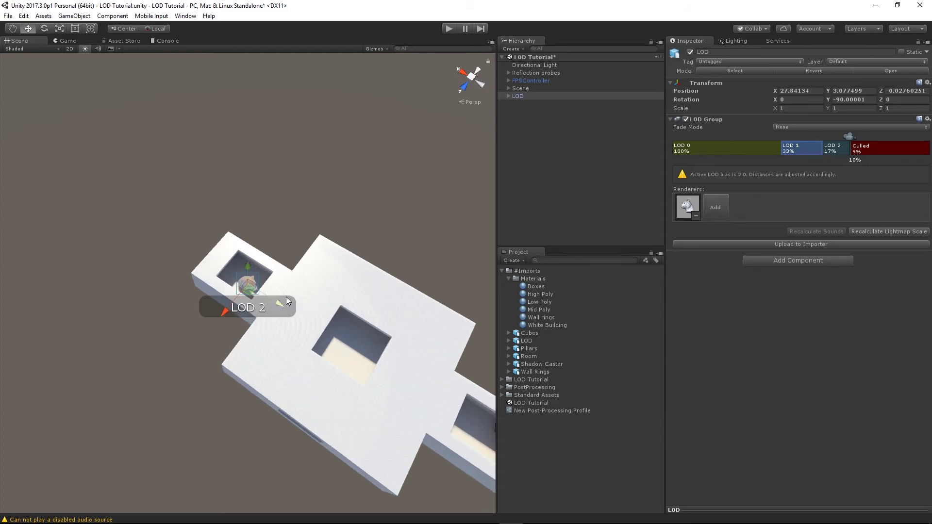
mouse_move(283, 307)
left_mouse_down("alt")
mouse_move(236, 299)
mouse_move(173, 156)
mouse_move(141, 124)
mouse_move(173, 137)
left_mouse_up("alt")
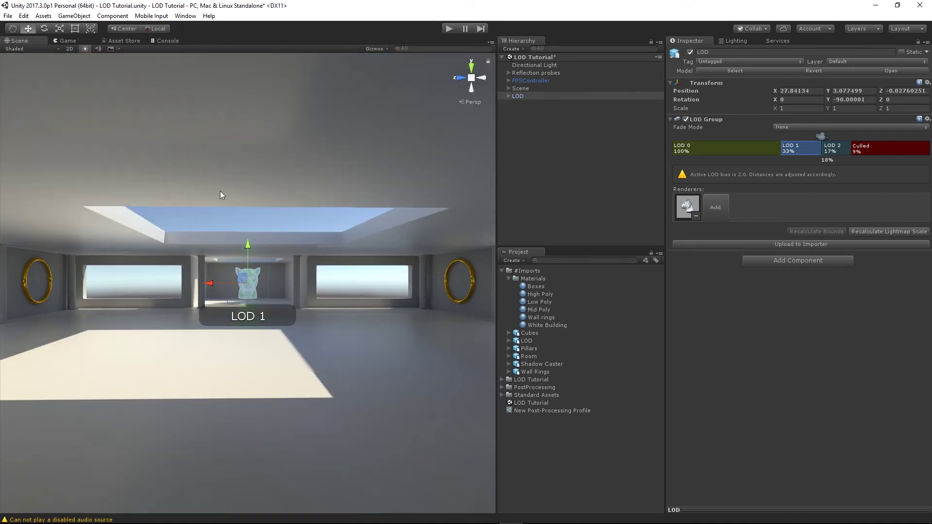
scroll(260, 301, "up", 2)
In Play mode, walk up to the red cat head, then back away until it turns green
left_click(544, 142)
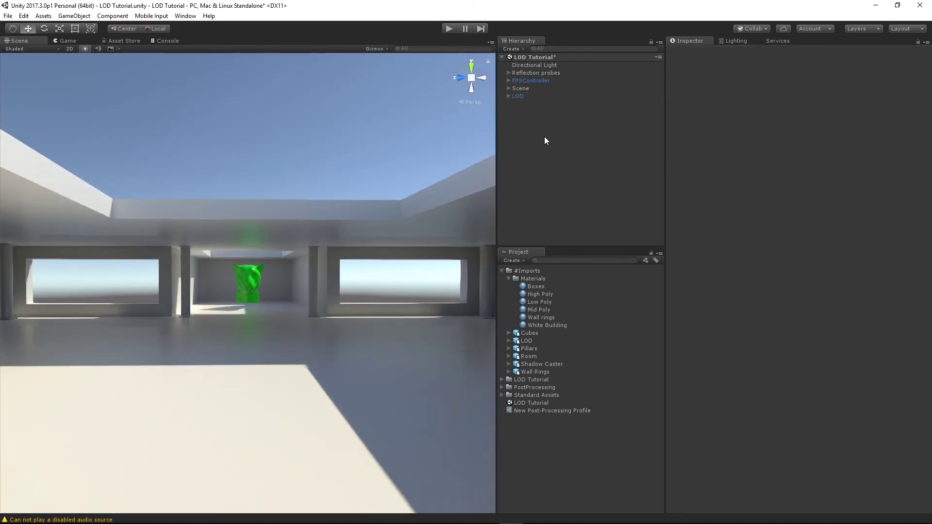
left_click(449, 29)
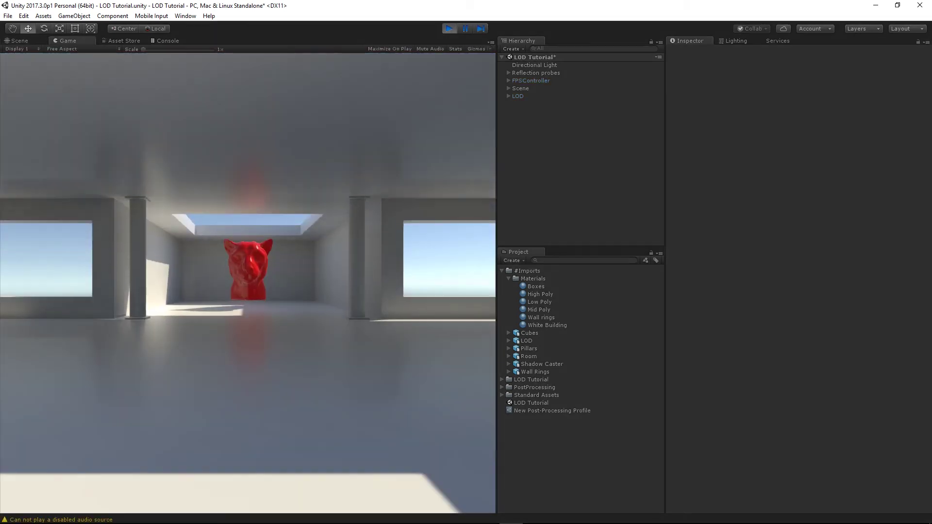
key("w")
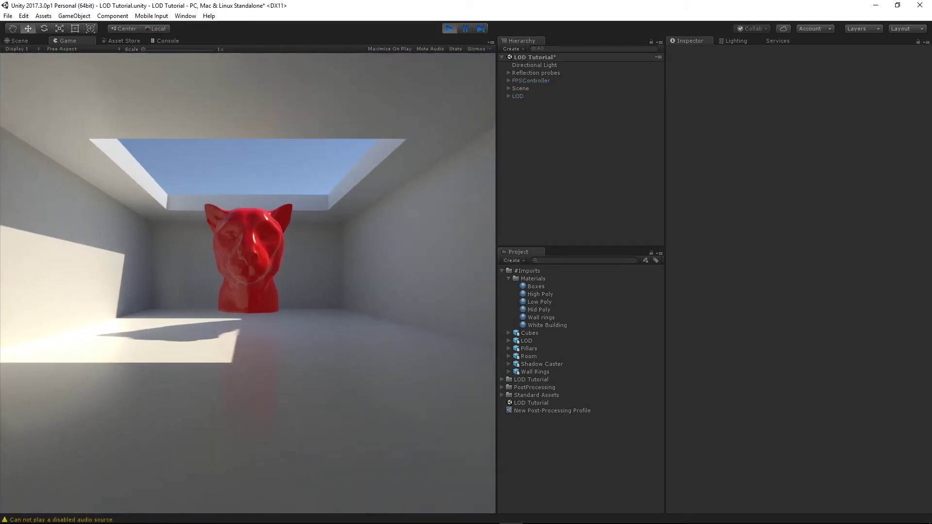
key("w")
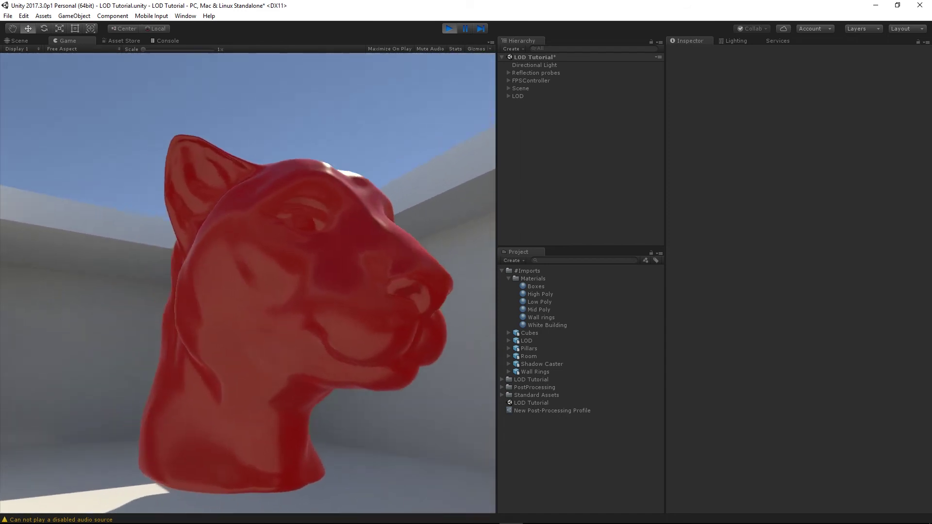
key("s")
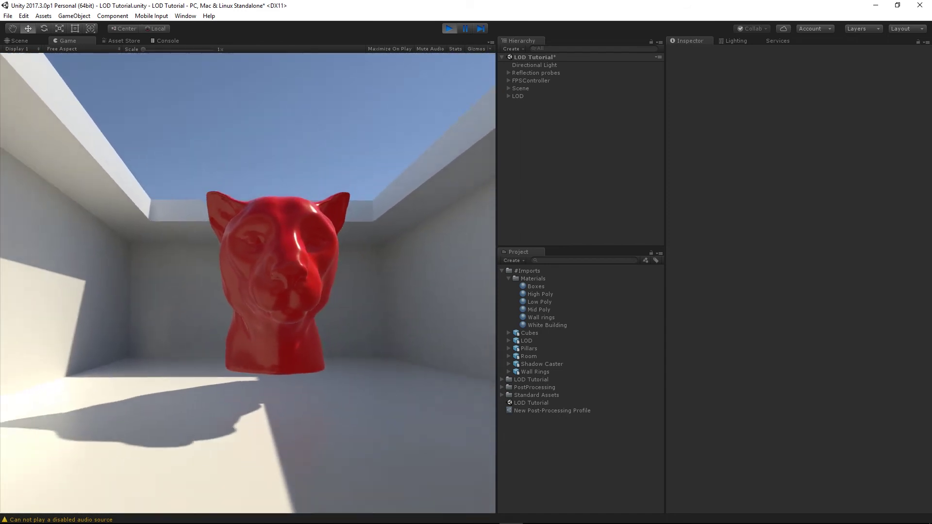
key("s")
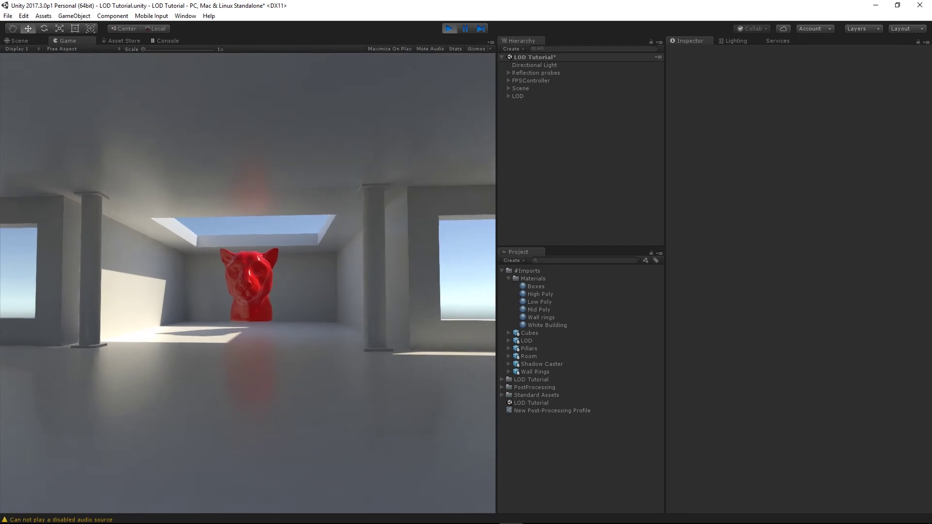
key("s")
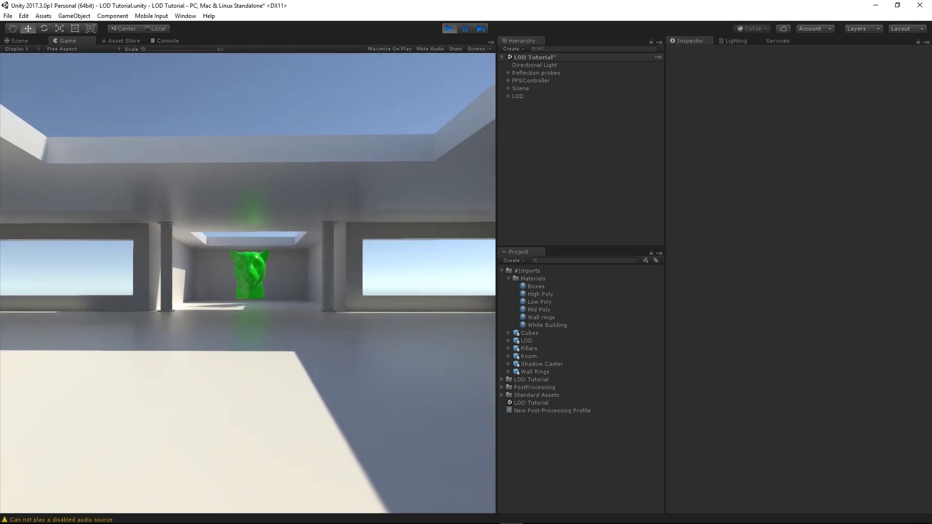
Retreat until the head turns yellow, then walk back until it is red again
key("s")
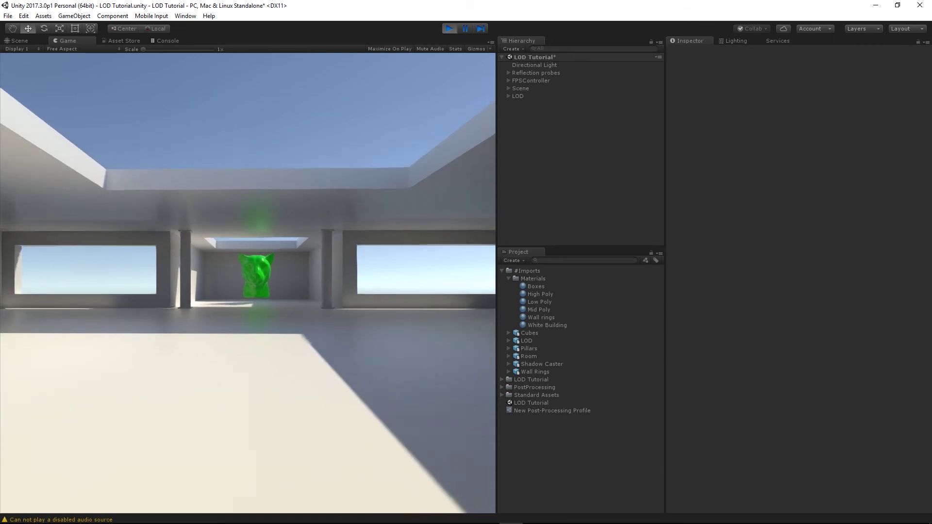
key("s")
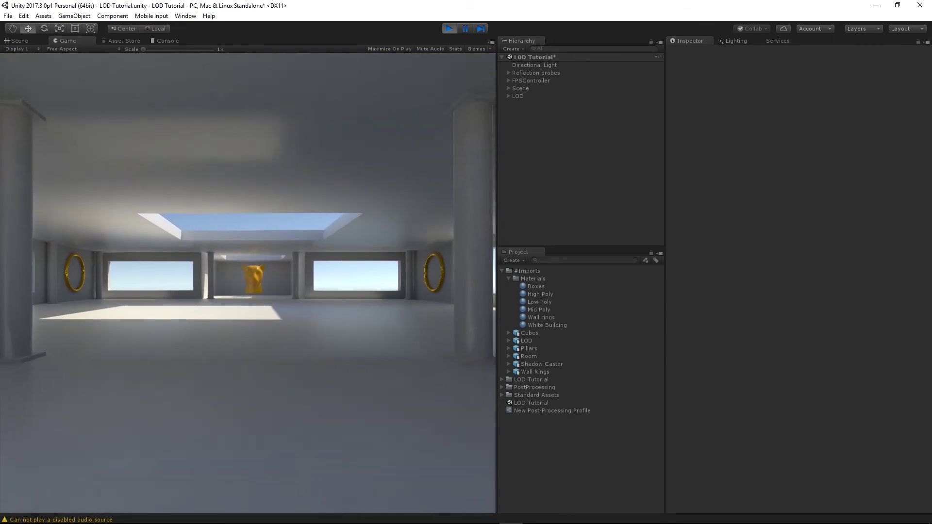
key("s")
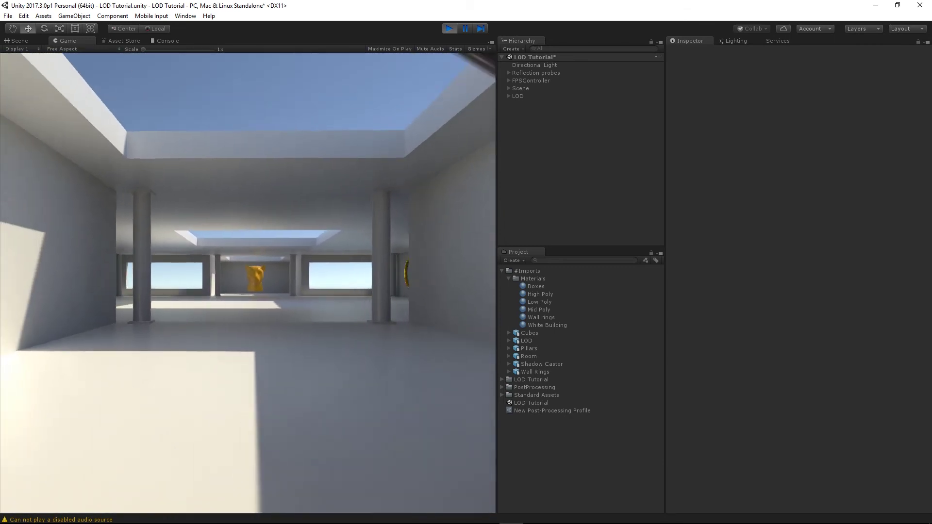
key("w")
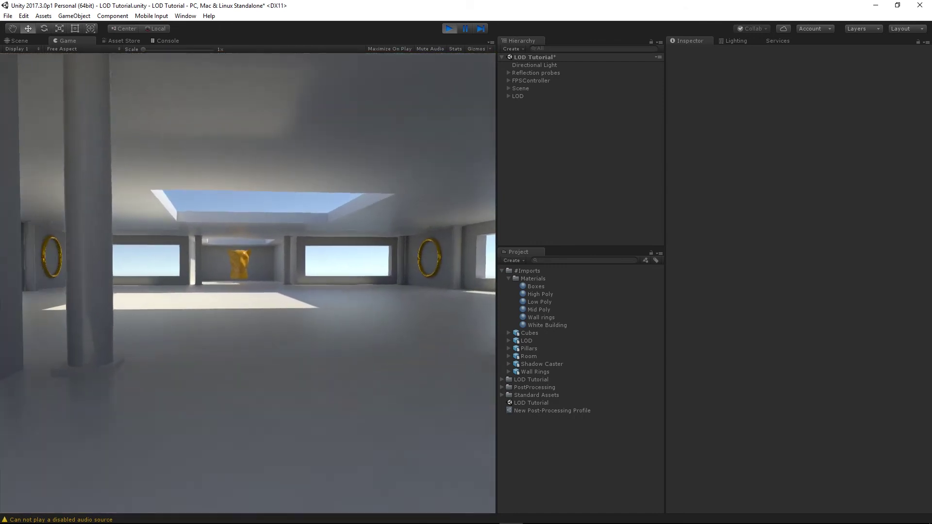
key("w")
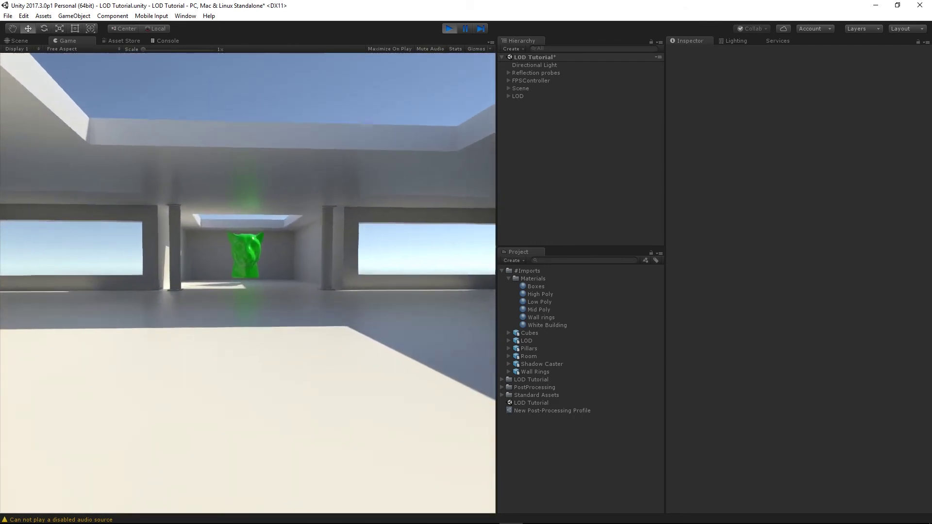
key("w")
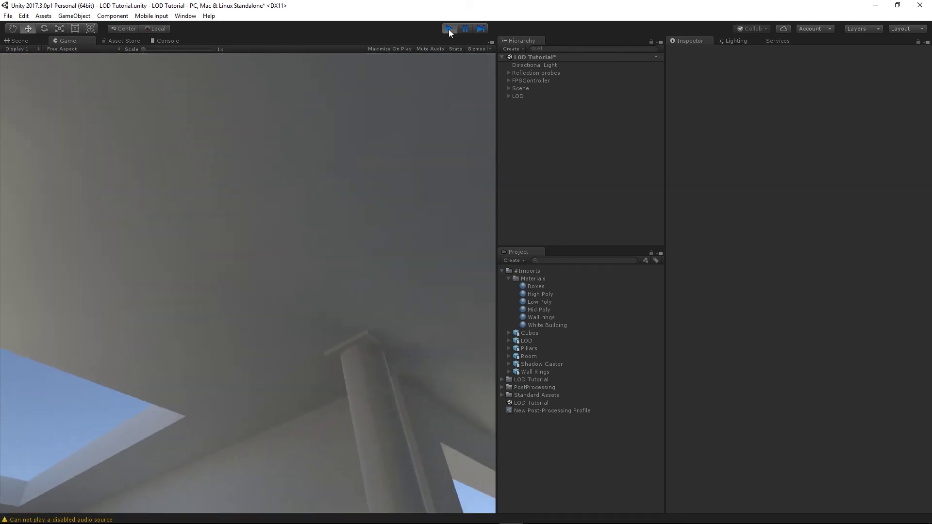
Stop Play mode, fly the Scene view to the cat head, and select the LOD object
left_click(449, 28)
right_click_drag(341, 228, 373, 237)
key("w")
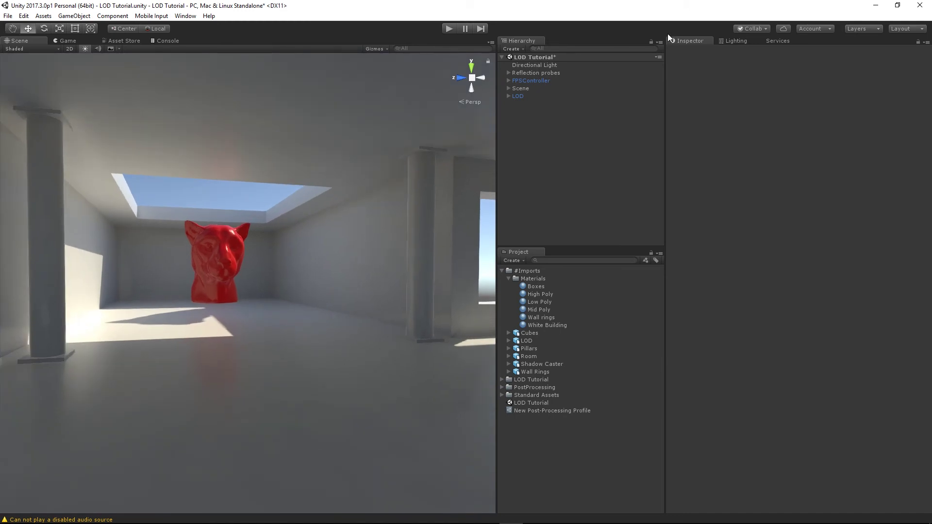
left_click(516, 96)
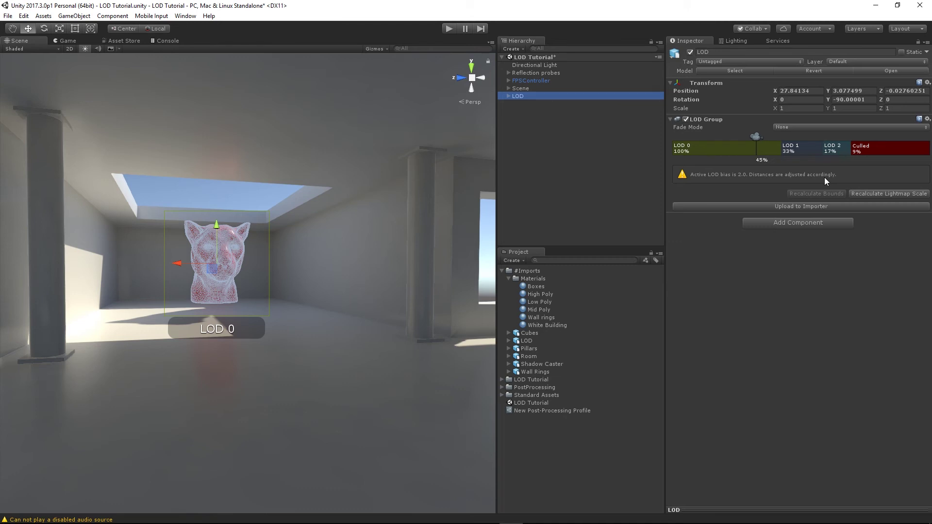
Open Project Settings > Player and toggle its Other Settings and Resolution sections
left_click(23, 16)
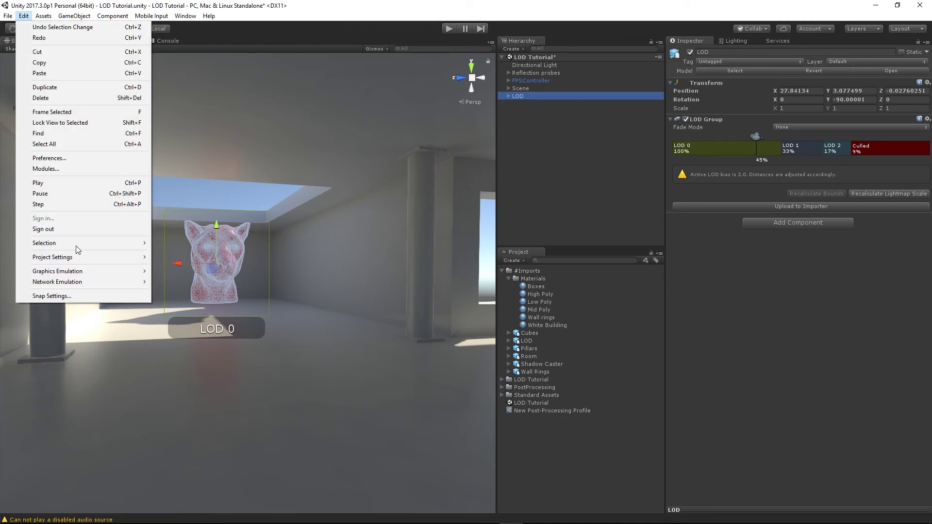
mouse_move(127, 257)
left_click(193, 301)
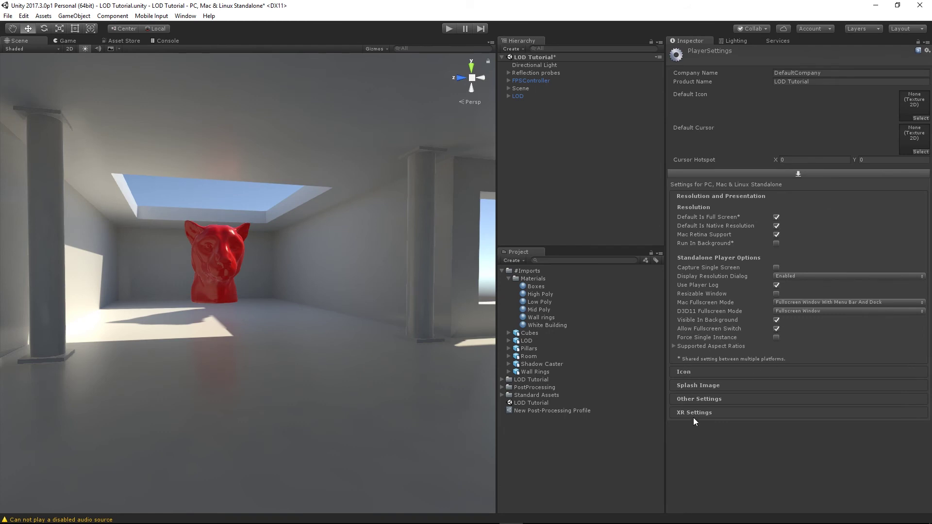
left_click(689, 398)
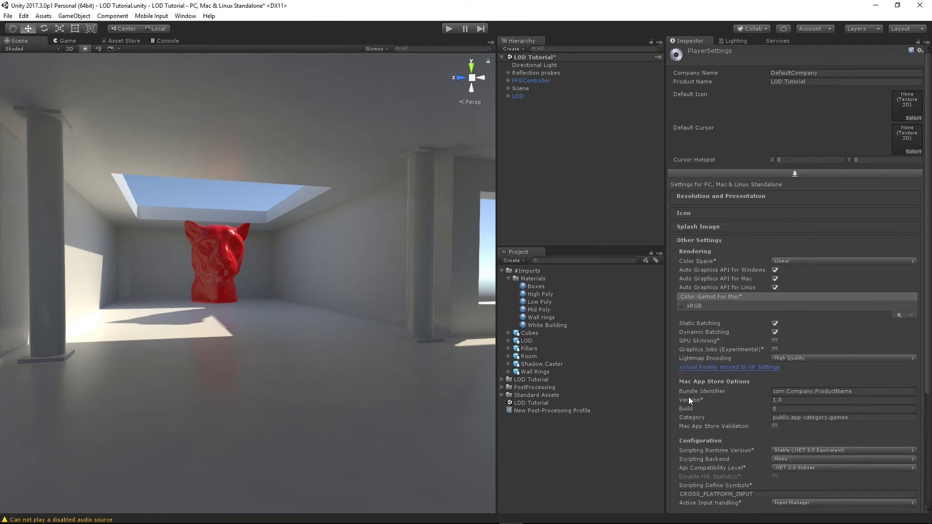
left_click(695, 195)
Open Project Settings > Quality from the Edit menu
left_click(23, 16)
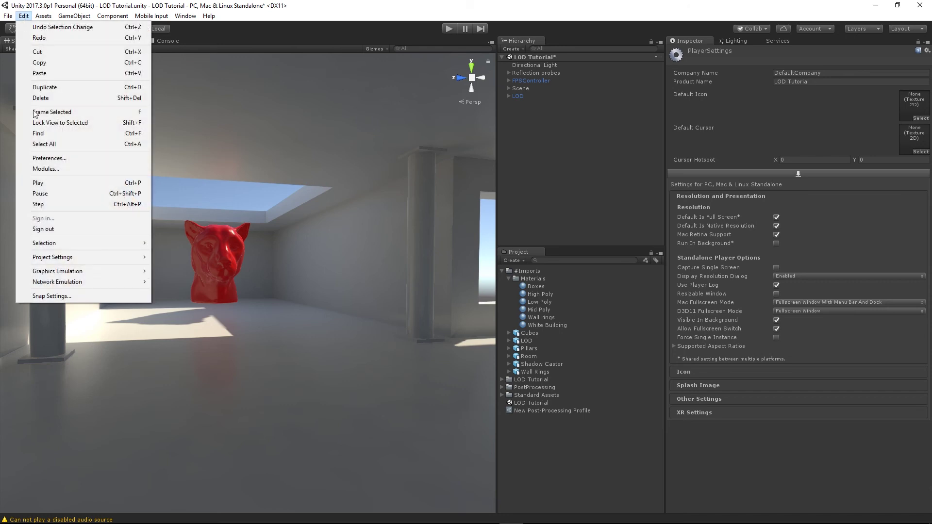
mouse_move(134, 260)
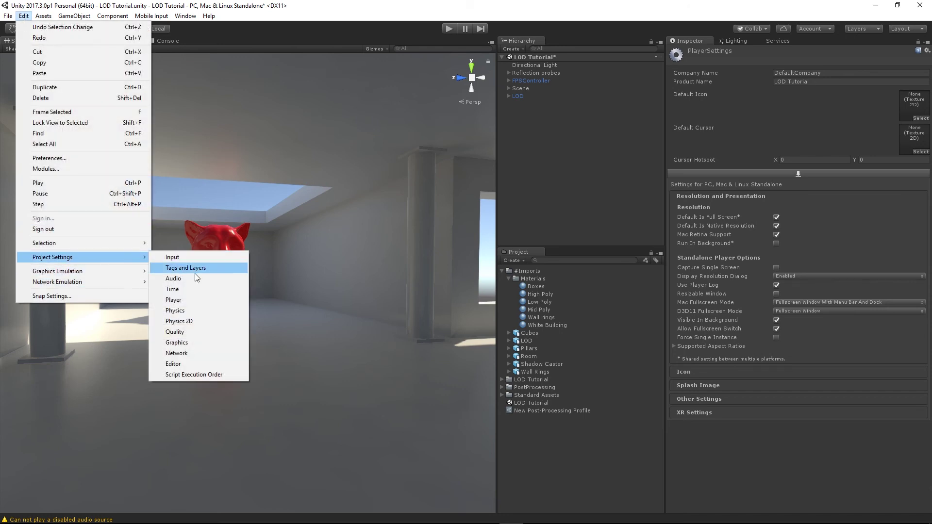
left_click(175, 331)
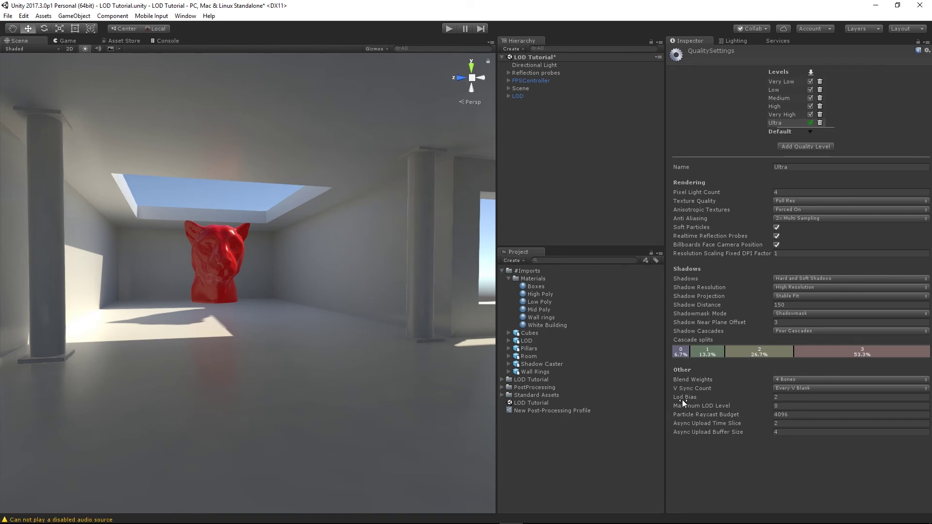
Set the Ultra quality level's Lod Bias to 0.1, which hides the cat head
left_click(791, 398)
type(".1")
key("Return")
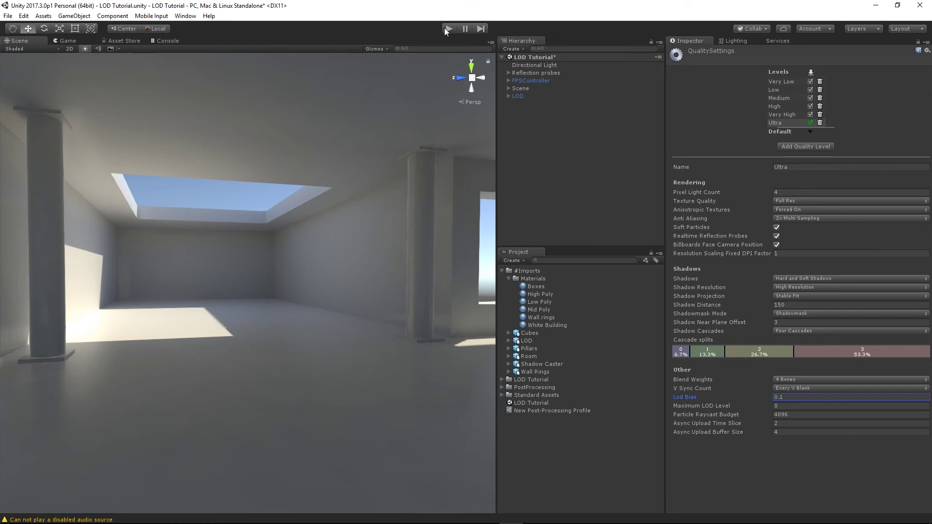
Change Lod Bias to 1 and start the scene in Play mode
left_click(800, 398)
type("1")
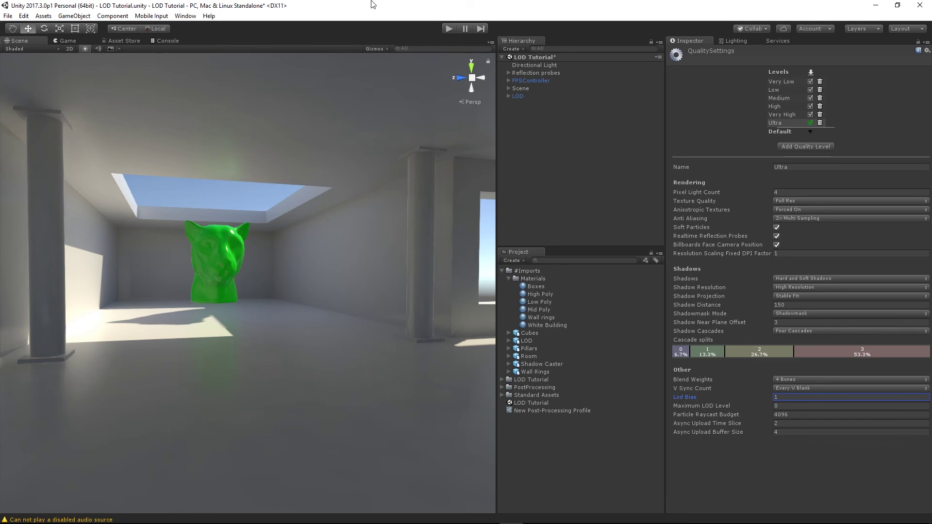
left_click(449, 28)
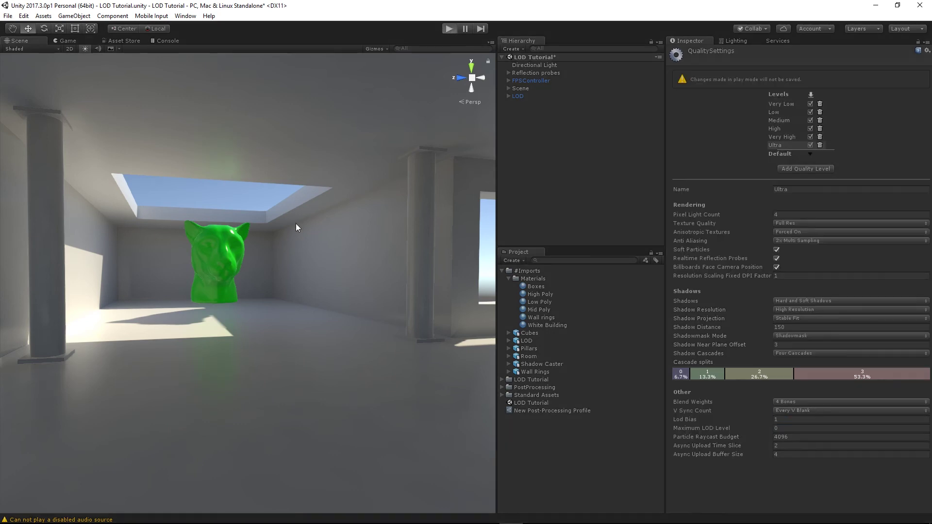
Walk toward the green cat head until it switches to red and fills the view
key("w")
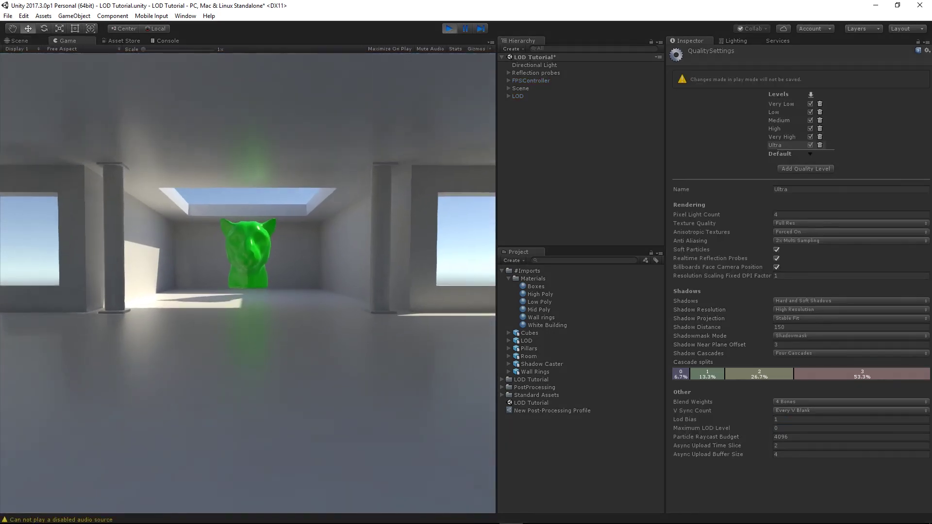
key("w")
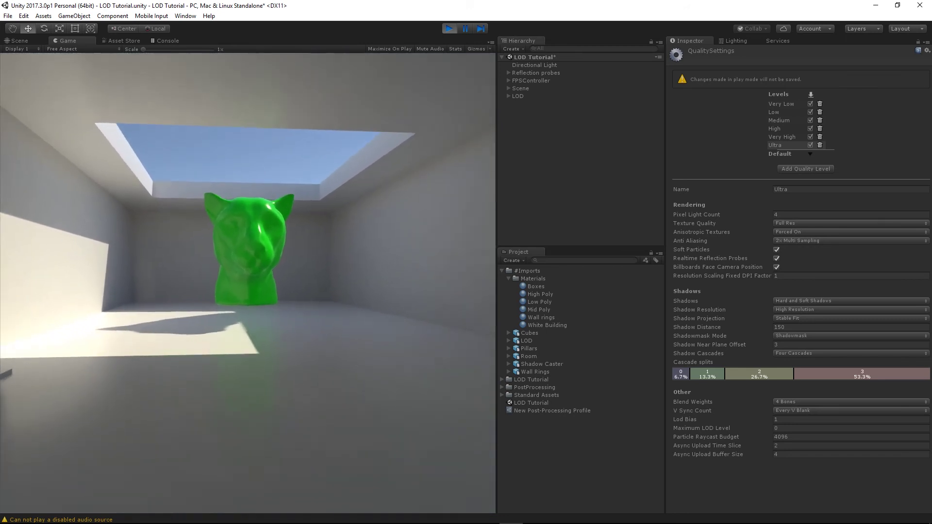
key("w")
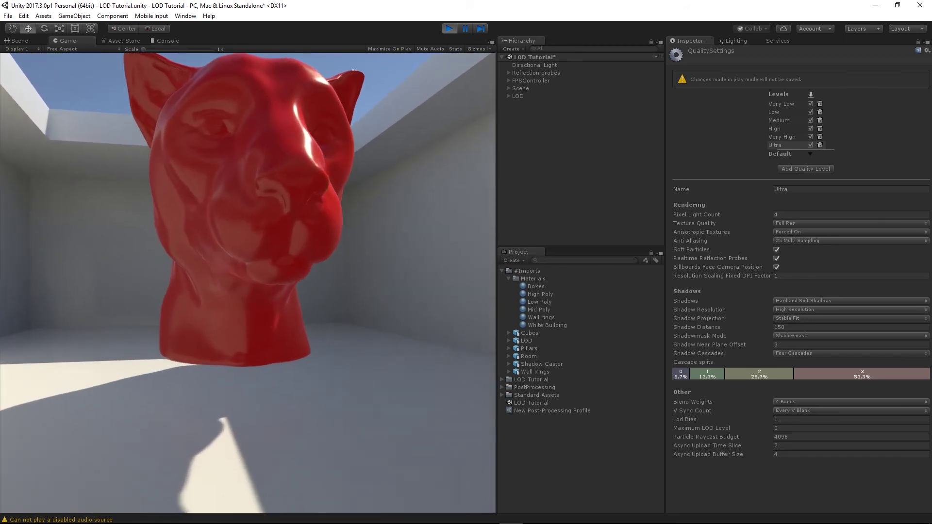
key("s")
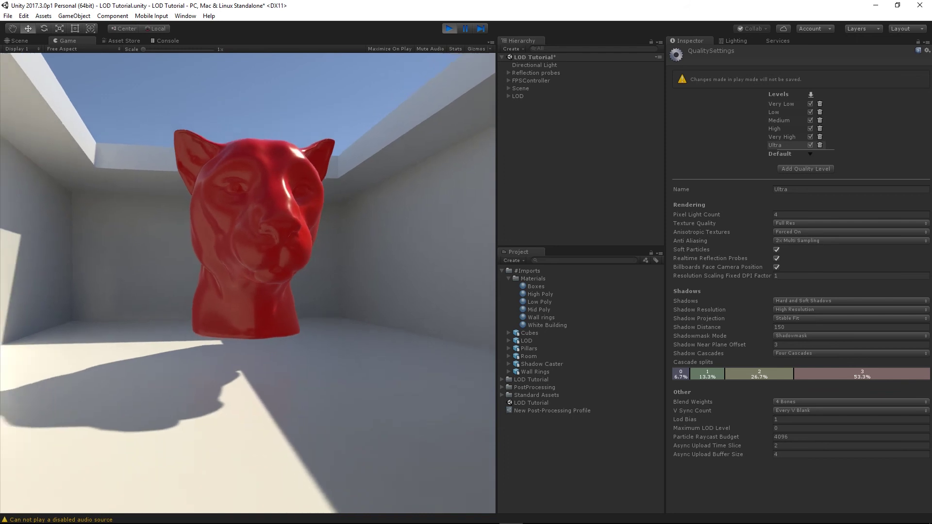
key("w")
key("s")
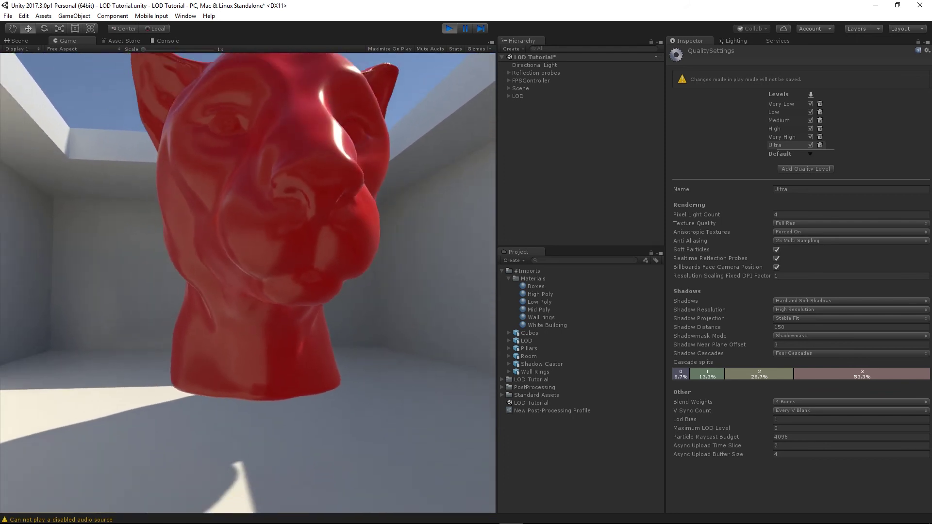
Back away through the green and yellow levels until the head disappears
key("s")
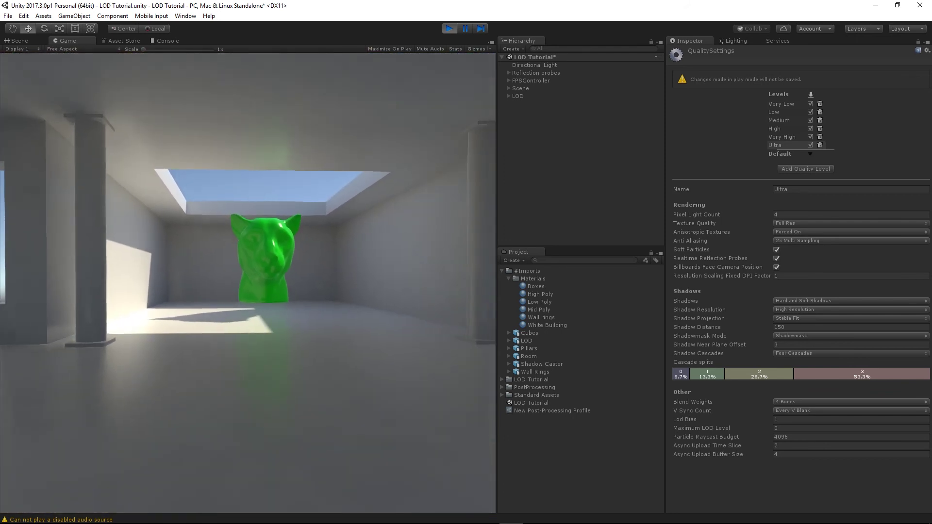
key("s")
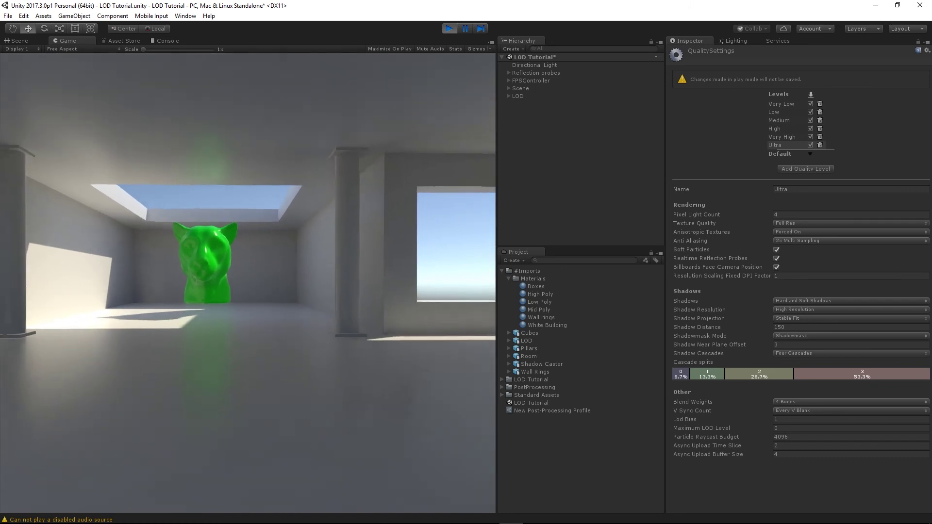
key("s")
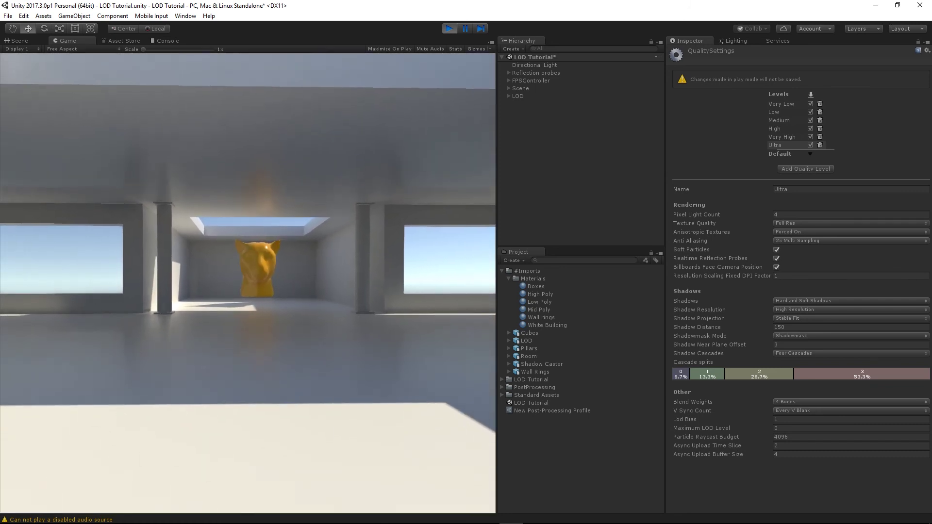
key("s")
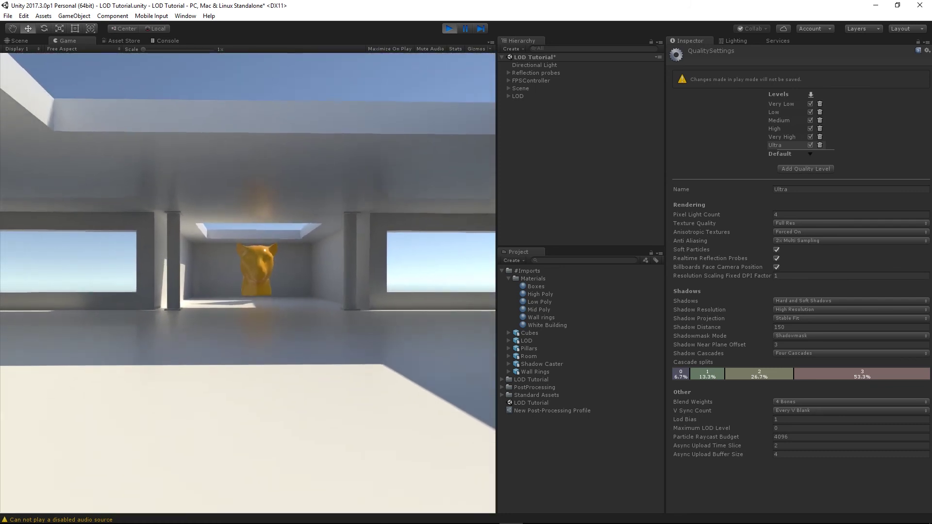
key("s")
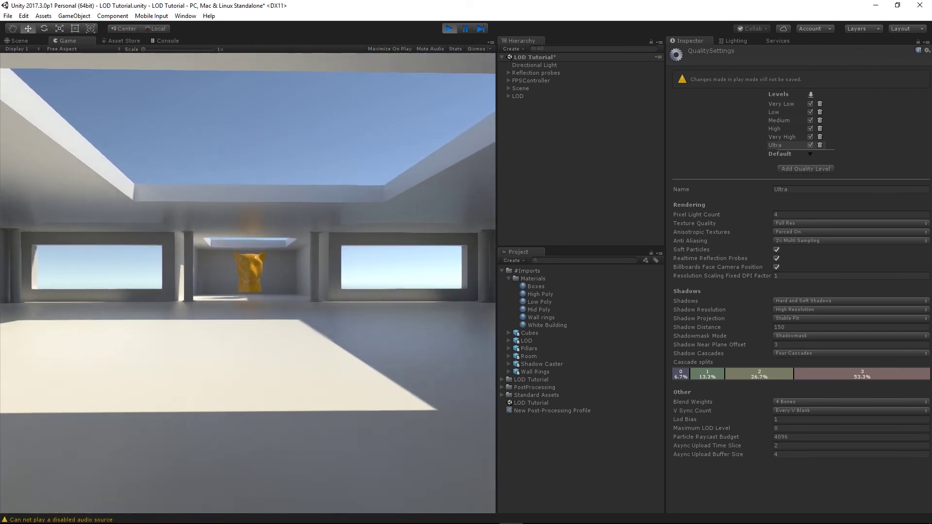
key("s")
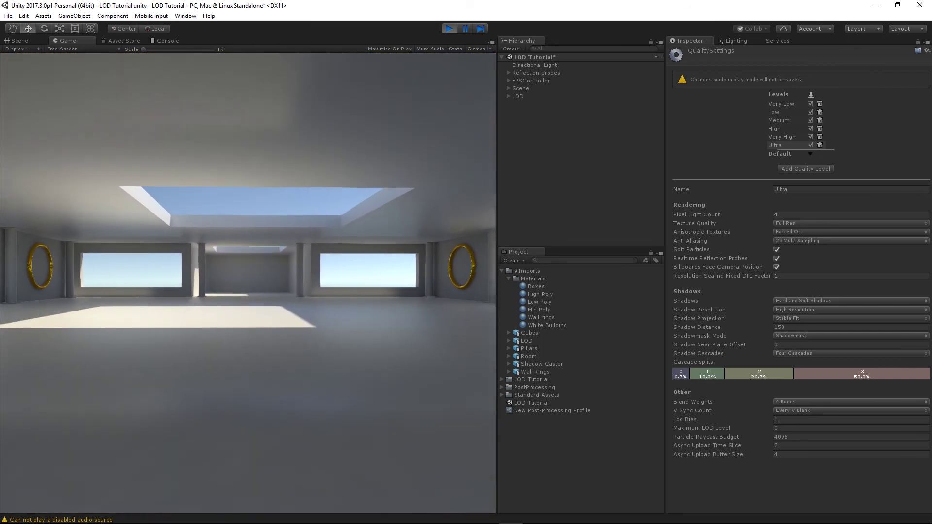
key("s")
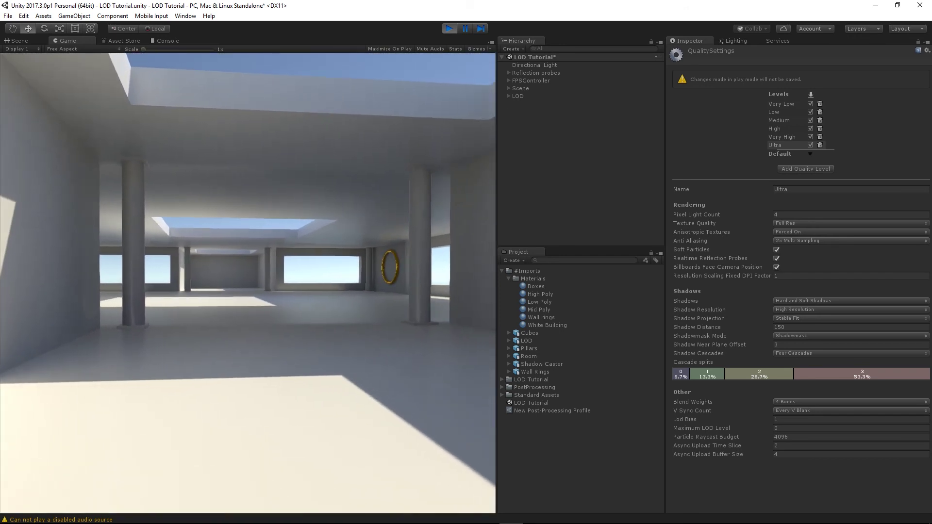
key("s")
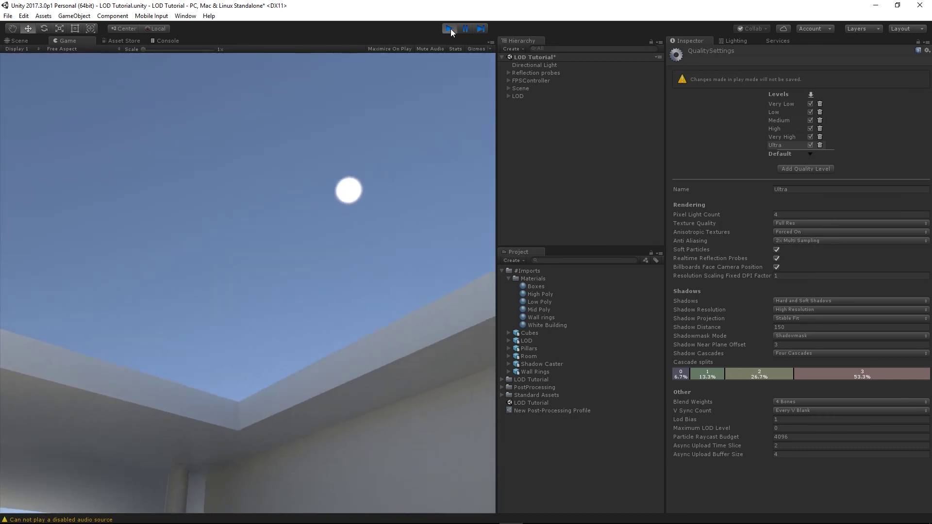
Stop playing and set Lod Bias back to 2
left_click(451, 29)
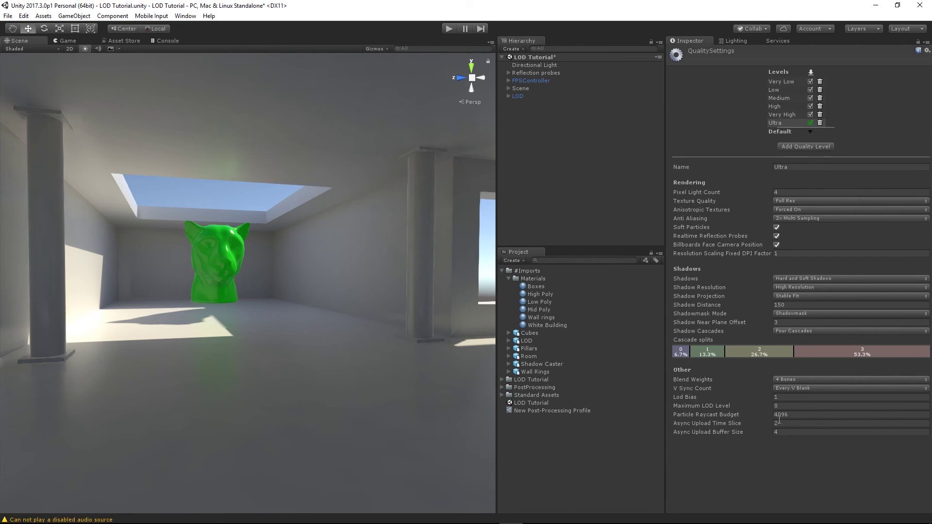
left_click(785, 397)
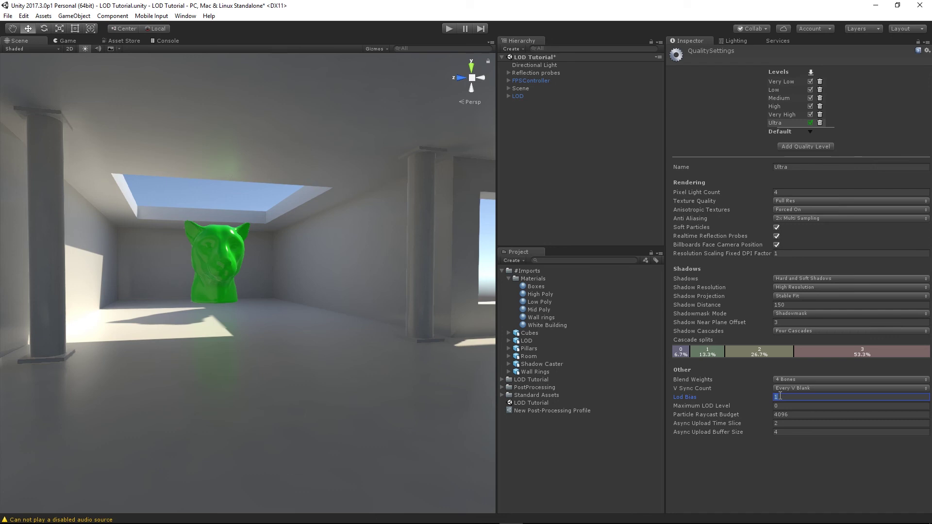
type("2")
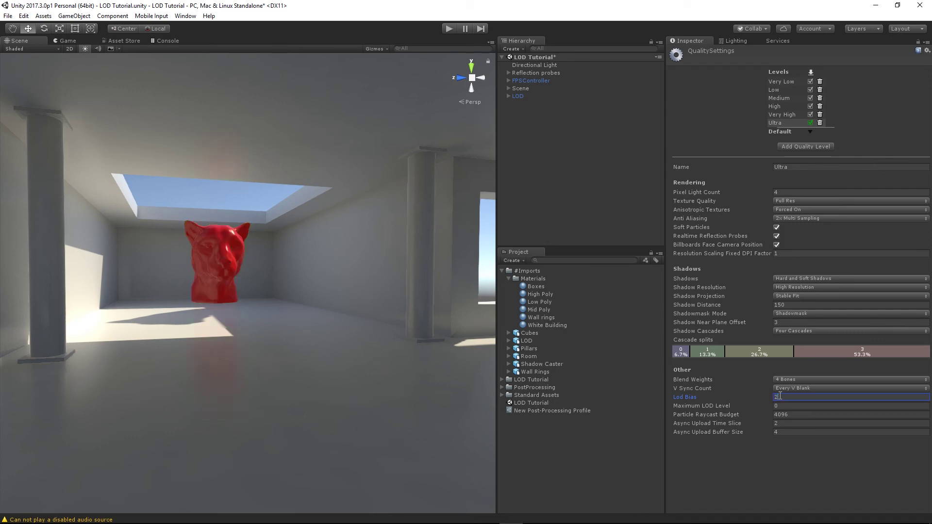
Play-test briefly, walking toward the red head, then exit Play mode
left_click(449, 29)
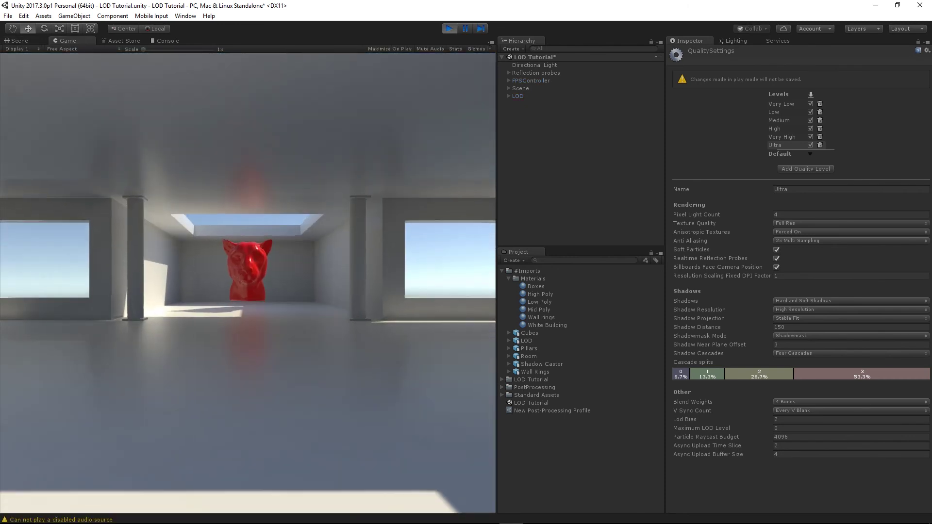
key("w")
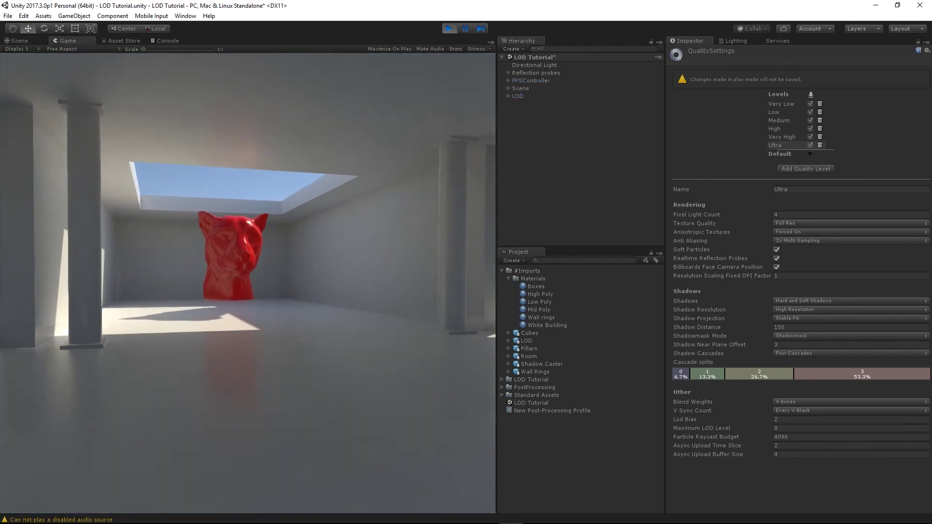
key("Escape")
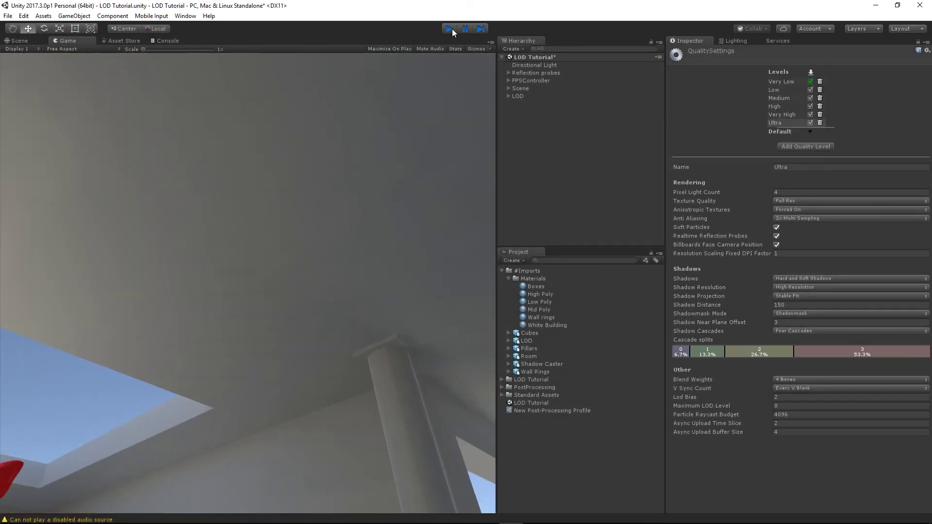
left_click(451, 28)
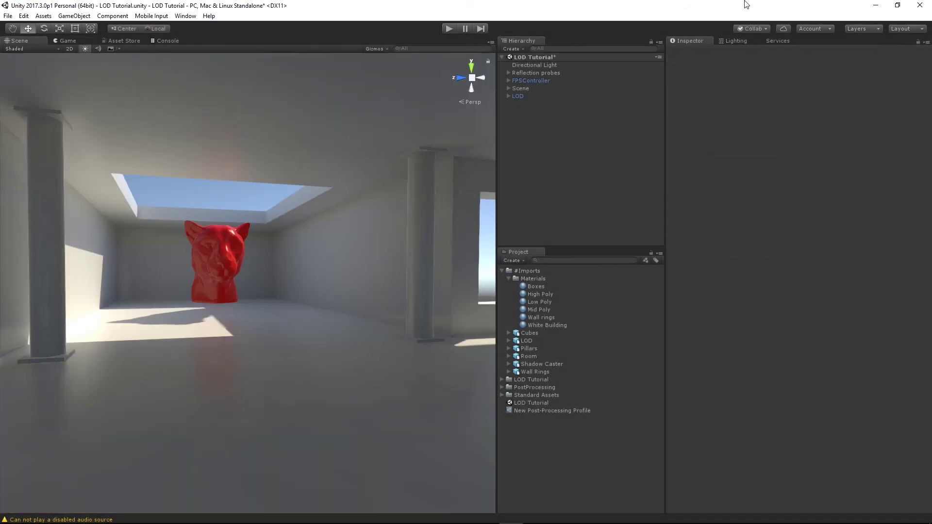
Review the LOD object's settings in Cinema 4D, then return to Unity's Scene view of the head
left_click(875, 5)
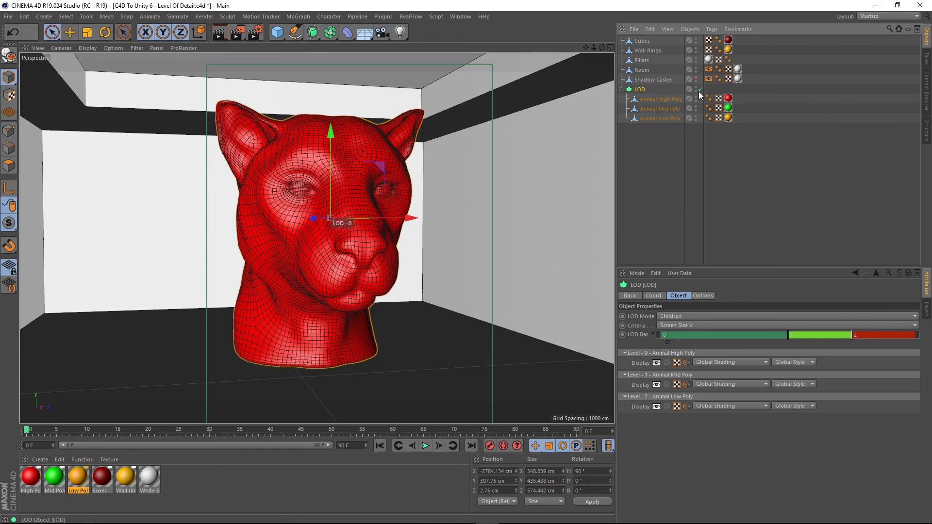
left_click(657, 141)
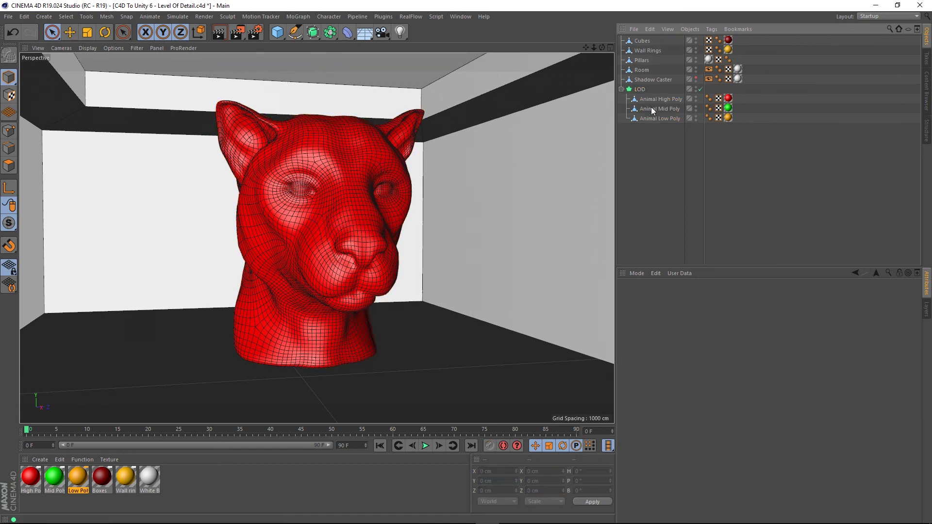
left_click(639, 91)
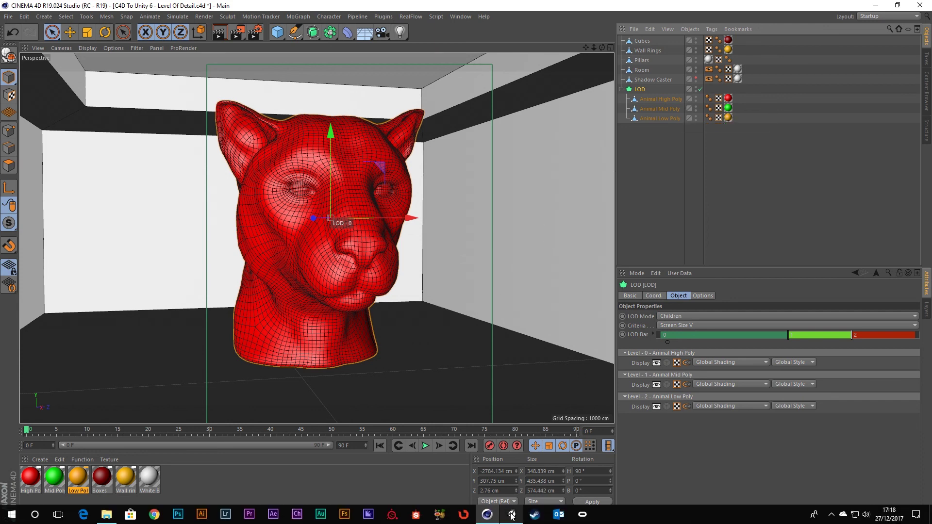
left_click(512, 515)
right_click_drag(377, 280, 347, 252)
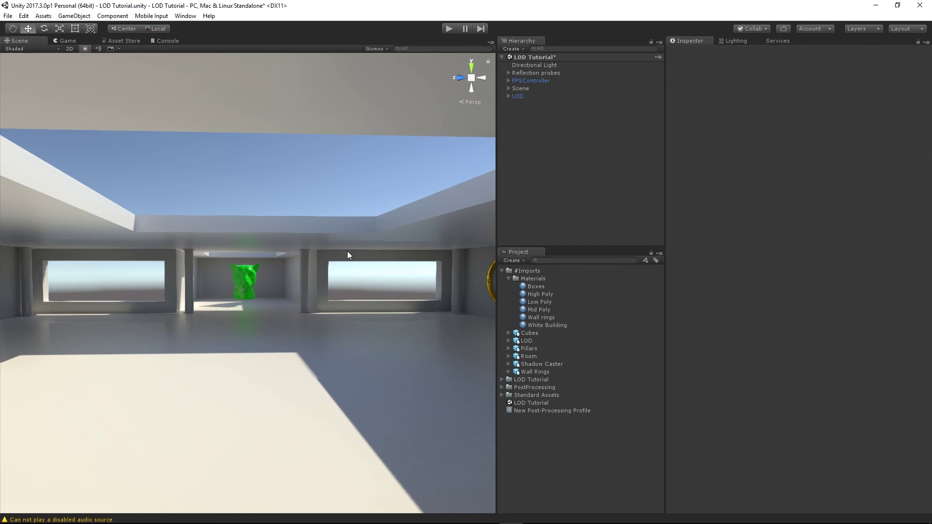